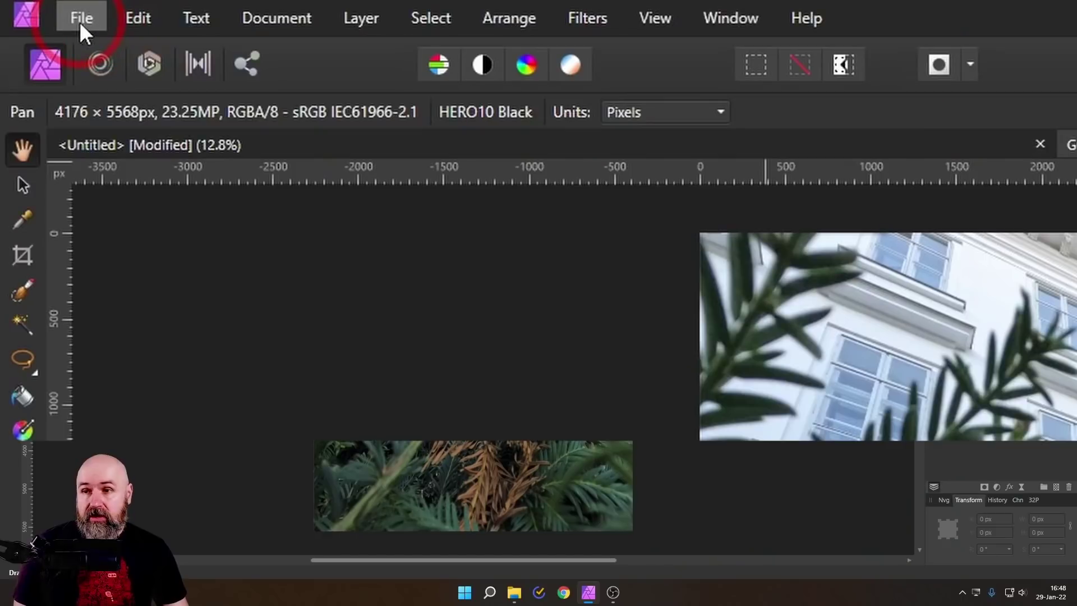
- Start a new HDR merge of bracketed exposures from the File menu
left_click(37, 11)
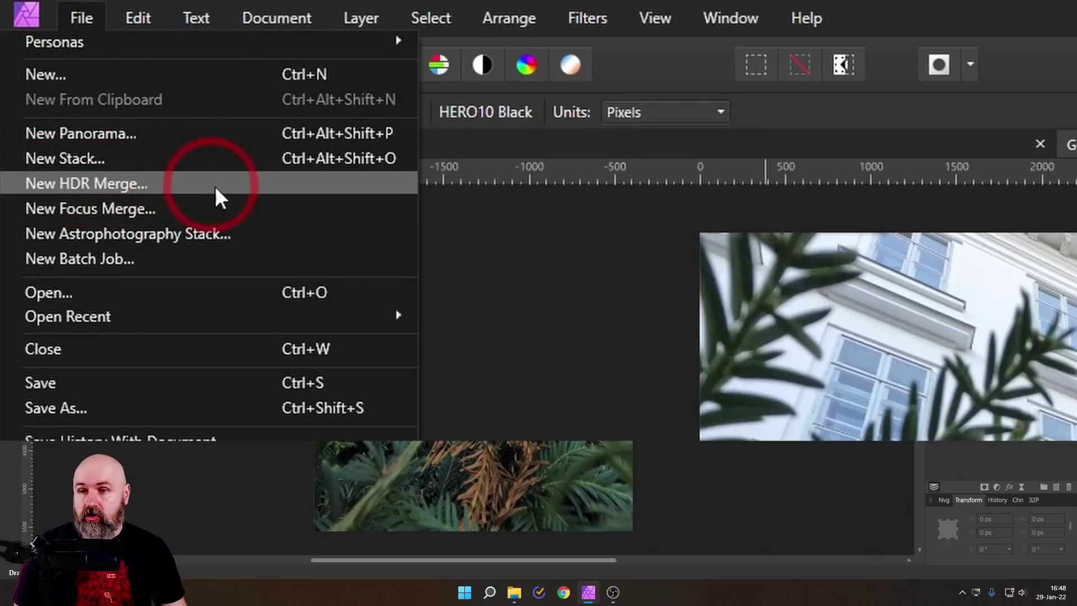
left_click(153, 186)
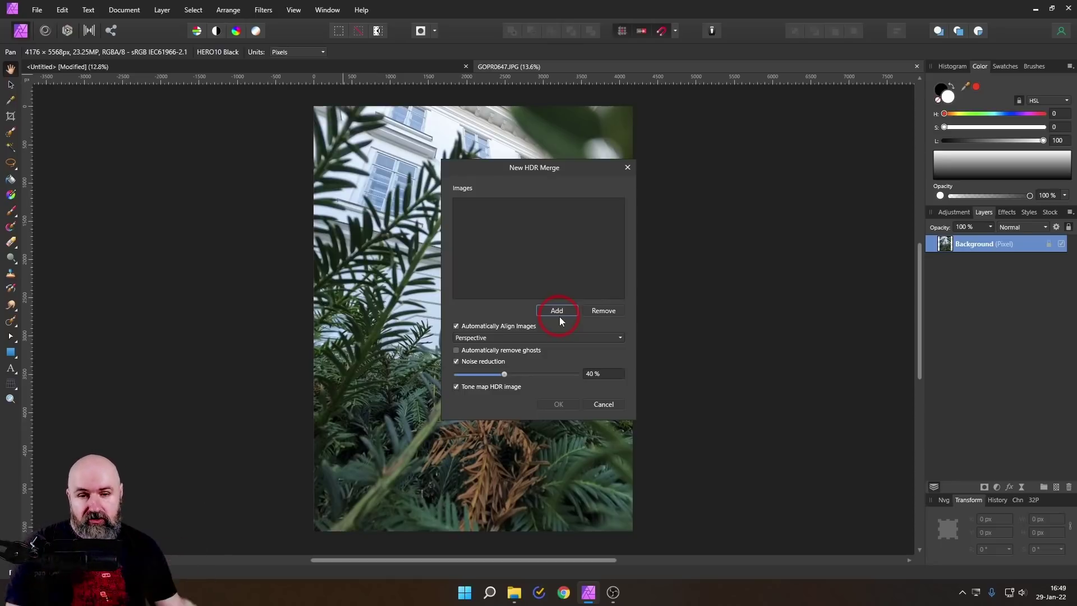
left_click(560, 312)
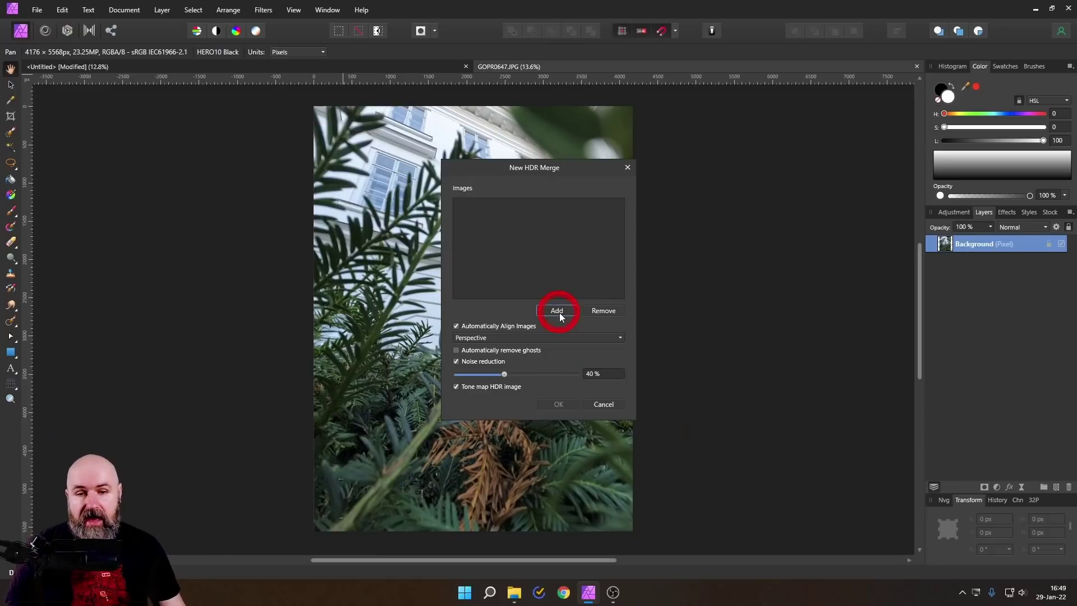
double_click(562, 270)
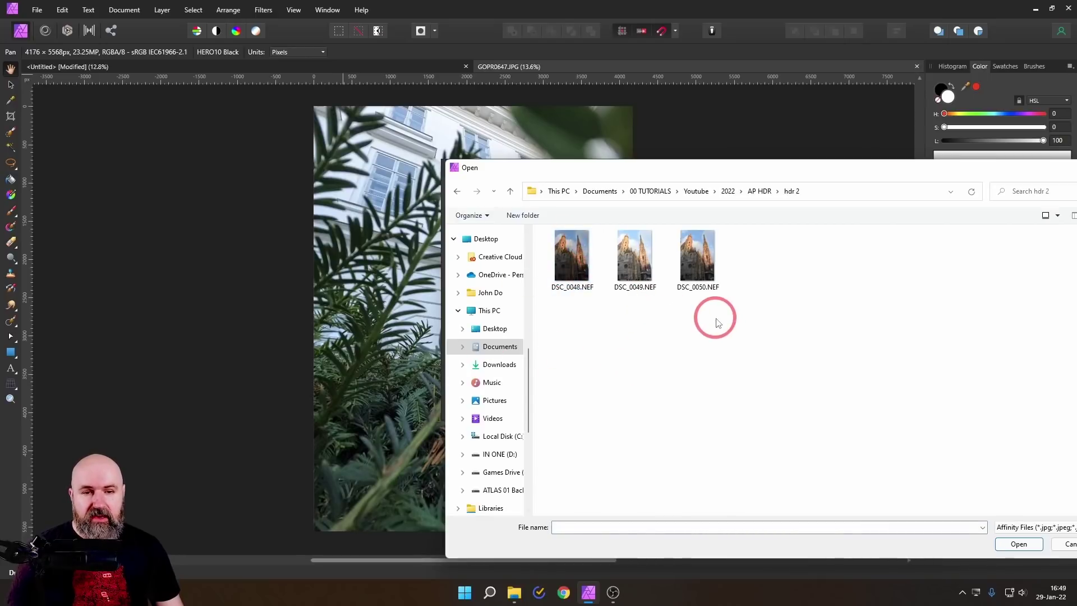
left_click_drag(712, 312, 552, 230)
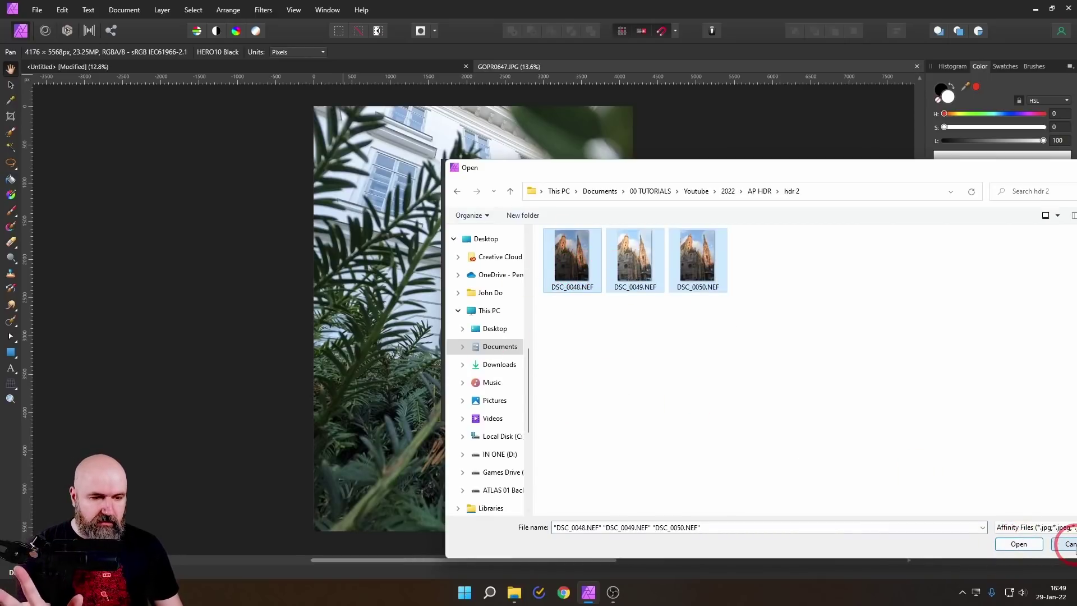
left_click(1069, 545)
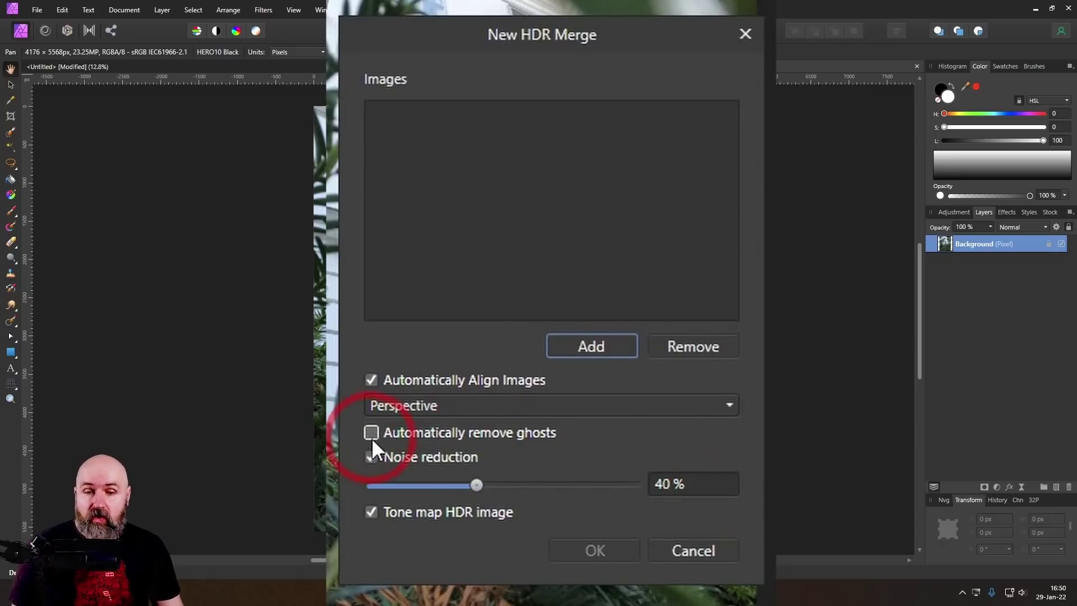
left_click(536, 435)
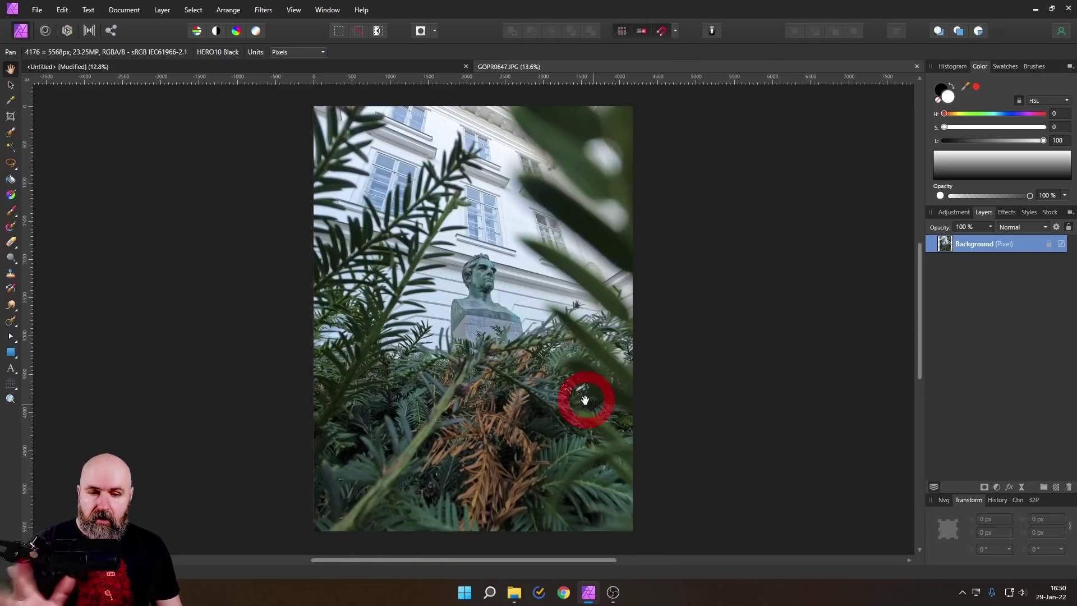
- Dismiss the New HDR Merge dialog without merging
key("Escape")
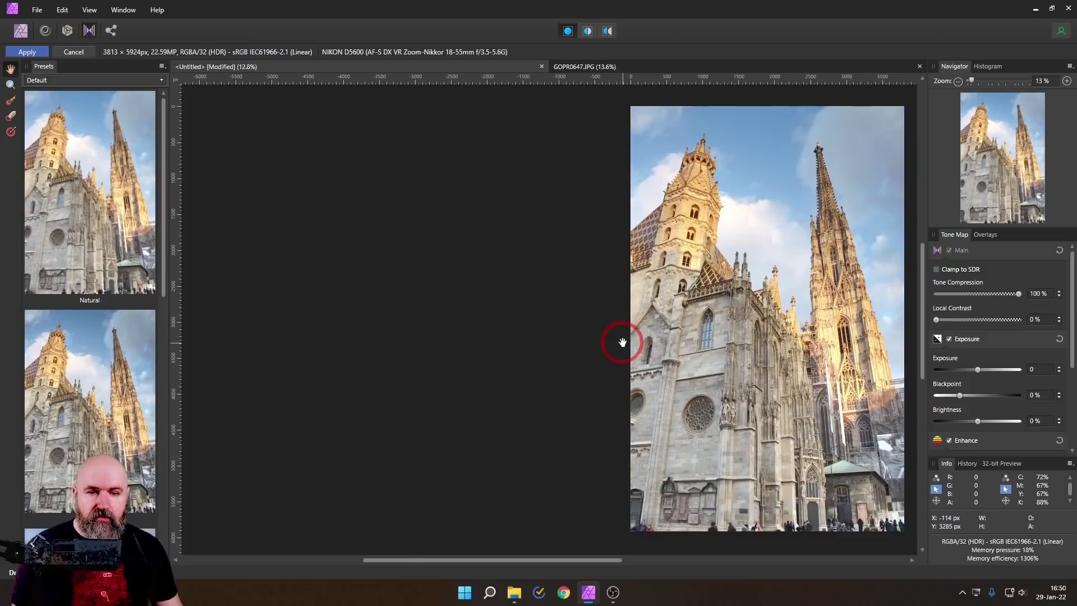
- Fit the cathedral in view and browse the Extreme, Crazy and custom tone map preset categories
key("ctrl+KP_0")
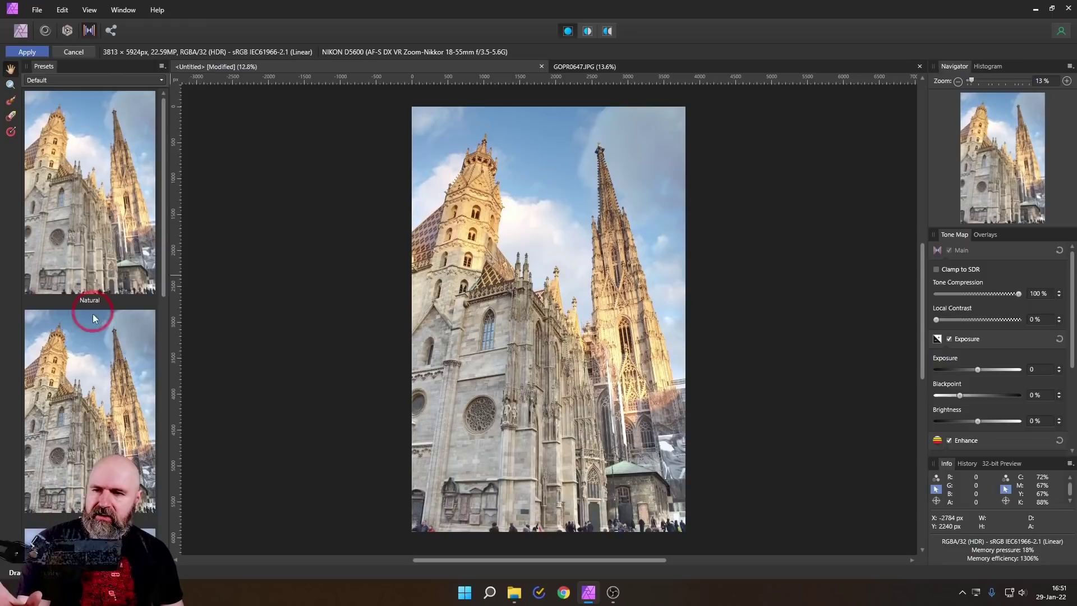
left_click_drag(158, 264, 160, 112)
left_click(84, 80)
left_click(53, 104)
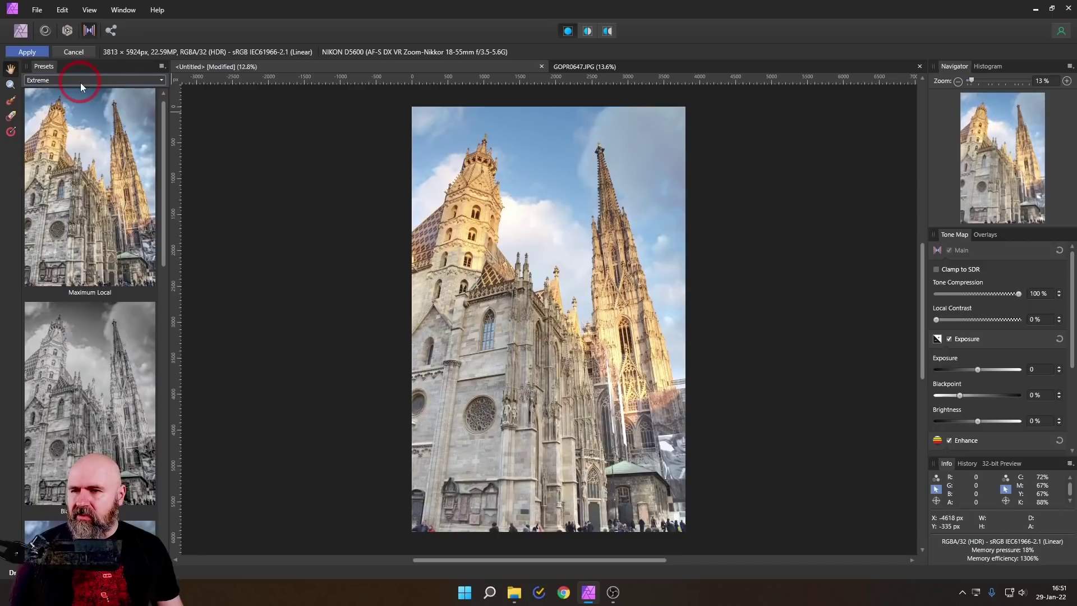
left_click(80, 81)
left_click(56, 118)
left_click(94, 84)
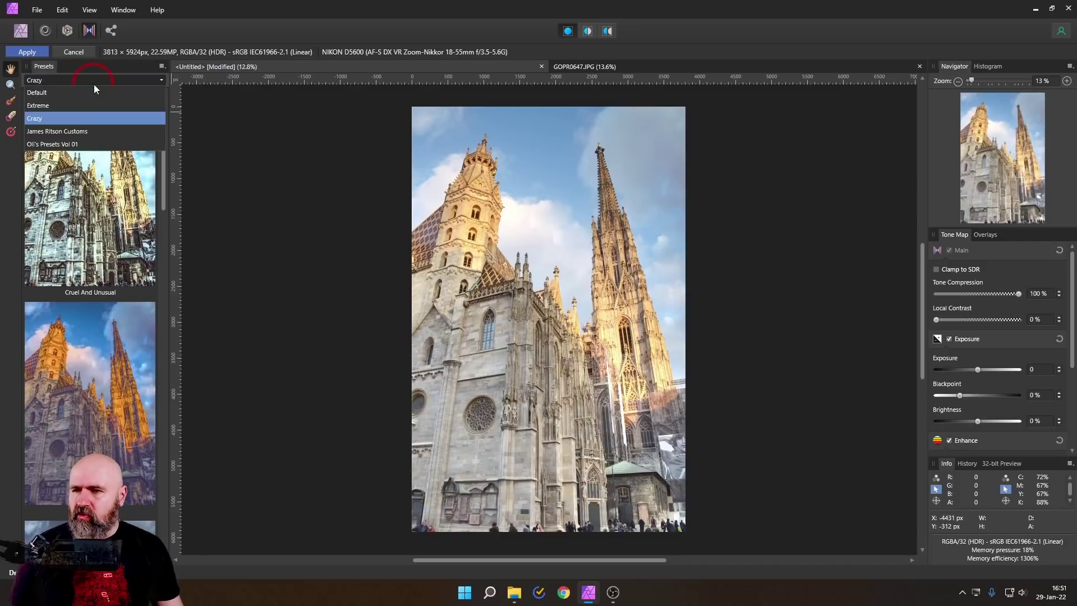
left_click(60, 133)
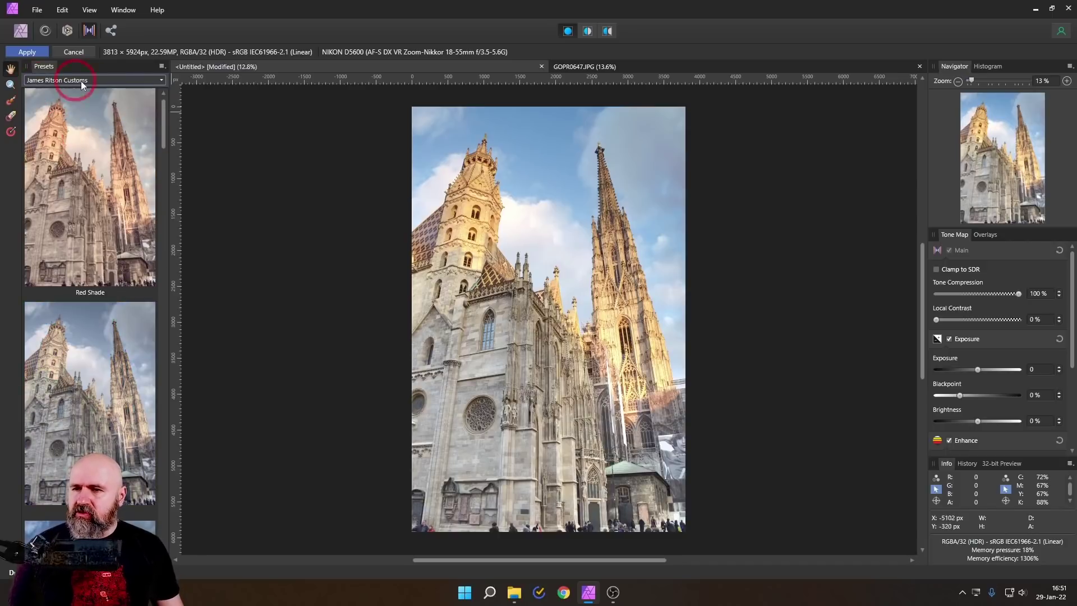
- Apply the Natural preset from the Default tone map presets
mouse_move(167, 134)
left_mouse_down()
mouse_move(154, 527)
mouse_move(164, 121)
left_mouse_up()
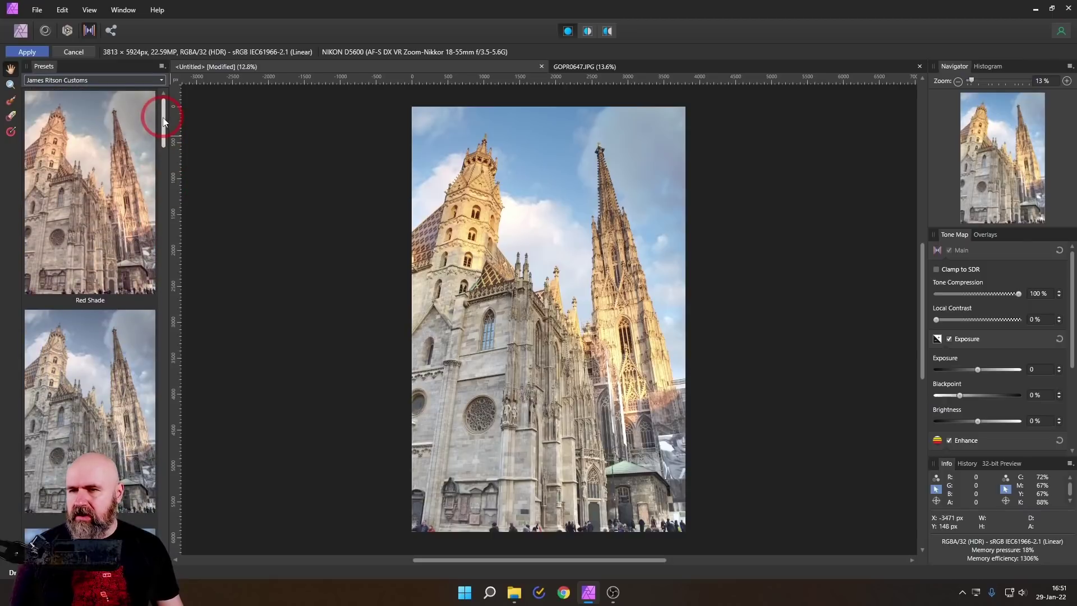
left_click(135, 81)
left_click(120, 240)
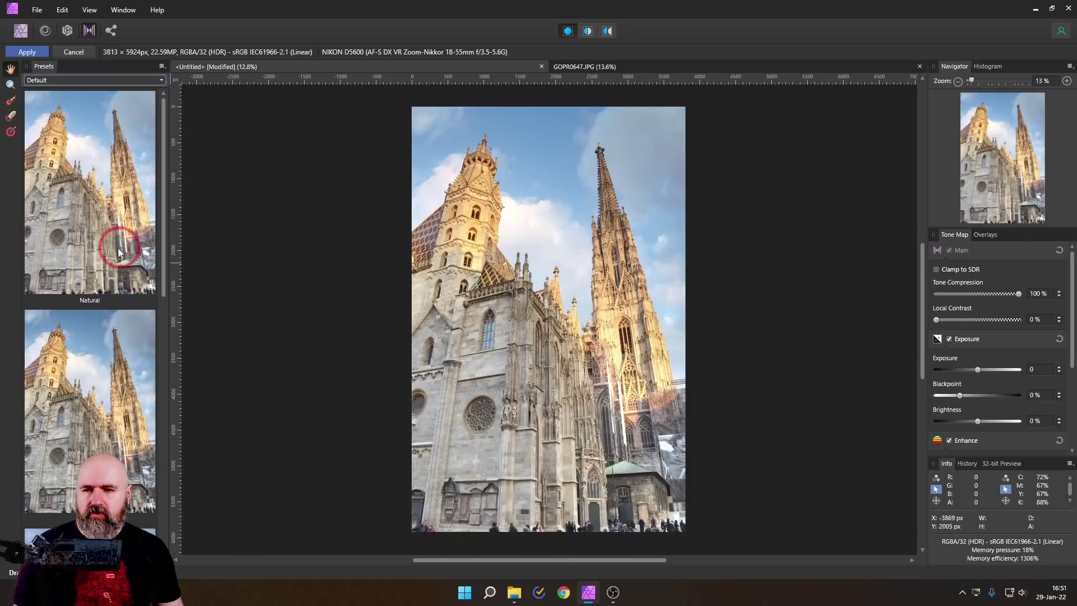
left_click(353, 300)
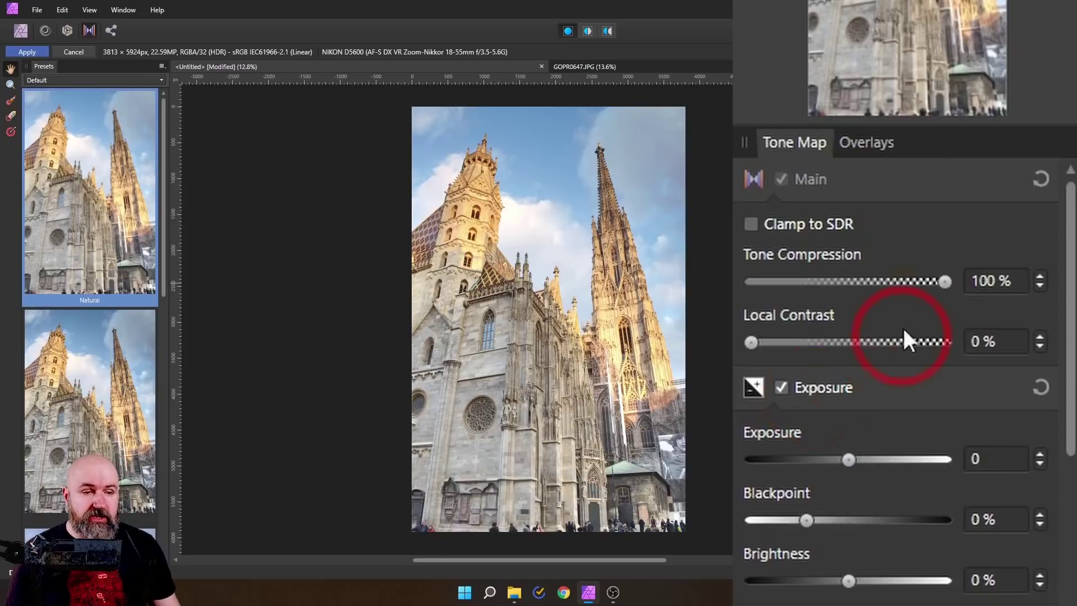
- Lower the cathedral's Tone Compression from 100% to 0%
left_click_drag(944, 281, 749, 301)
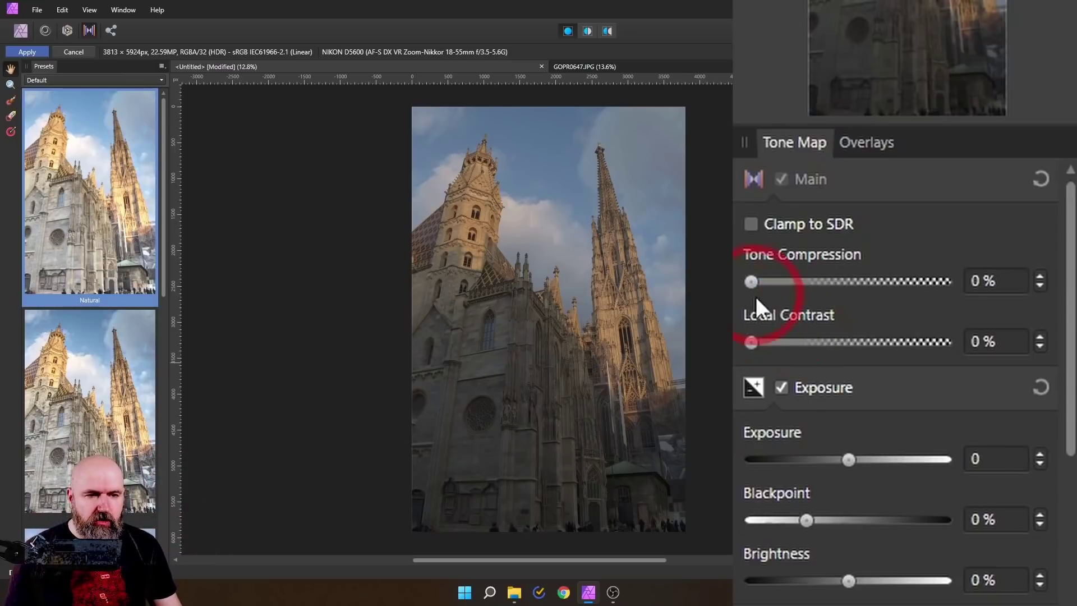
- Raise Tone Compression to 68%, then Local Contrast to 73% to bring out stonework
left_click_drag(757, 284, 872, 279)
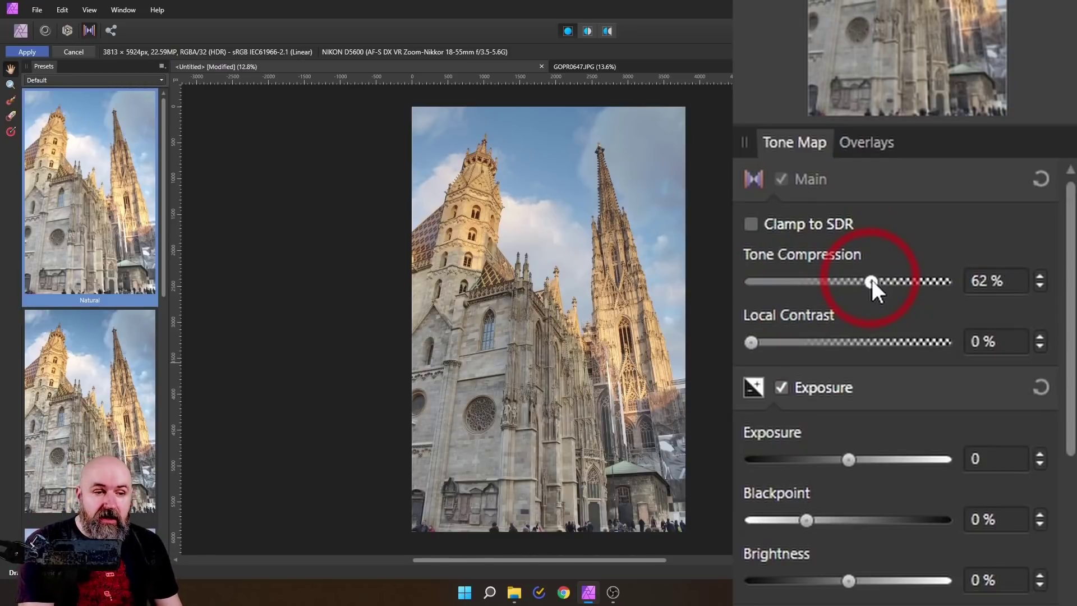
mouse_move(872, 279)
left_mouse_down()
mouse_move(737, 276)
mouse_move(884, 280)
left_mouse_up()
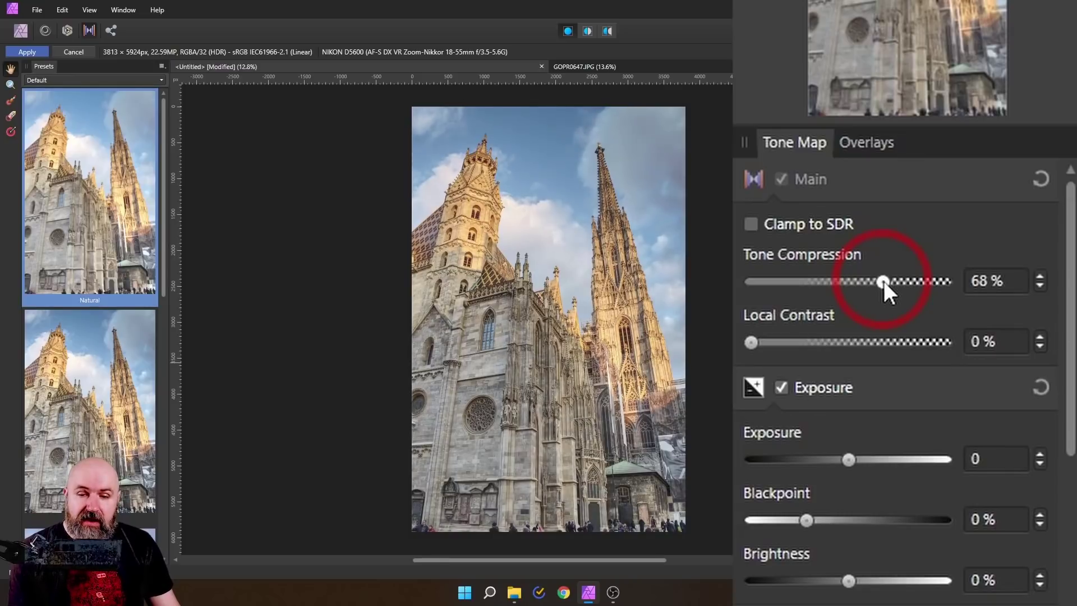
left_click_drag(752, 341, 892, 343)
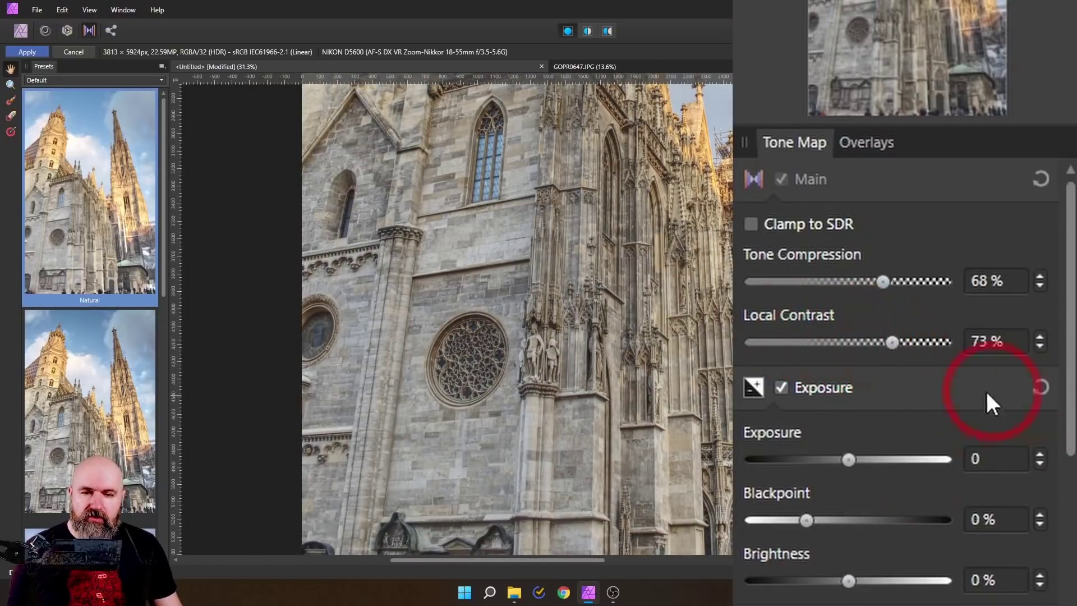
- Compare Local Contrast at 0% and 100%, then settle it at 65%
left_click_drag(892, 343, 898, 371)
key("ctrl+KP_0")
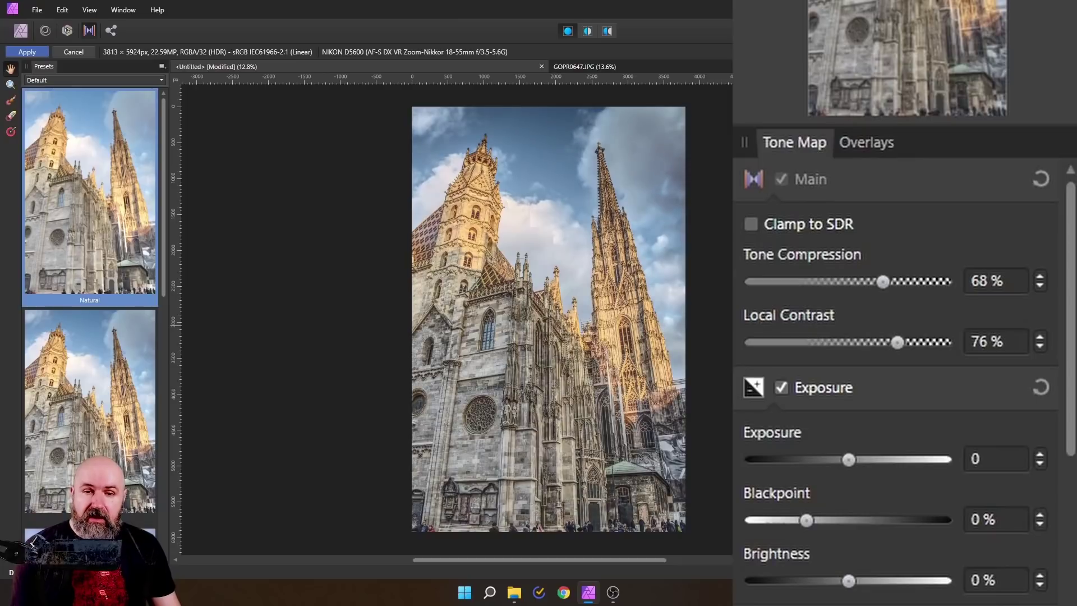
left_click_drag(900, 341, 954, 342)
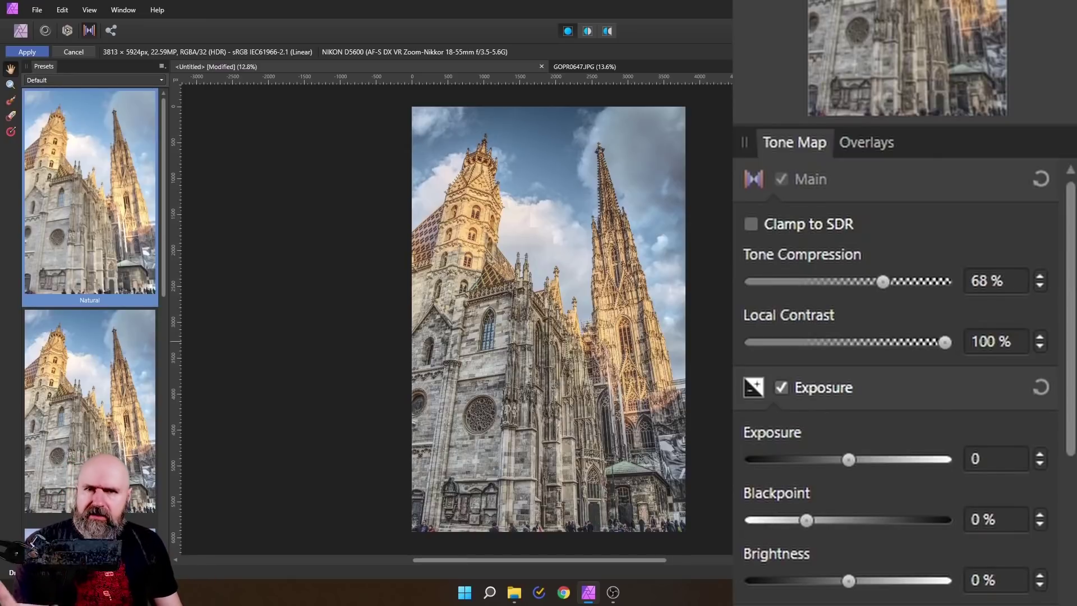
left_click(944, 343)
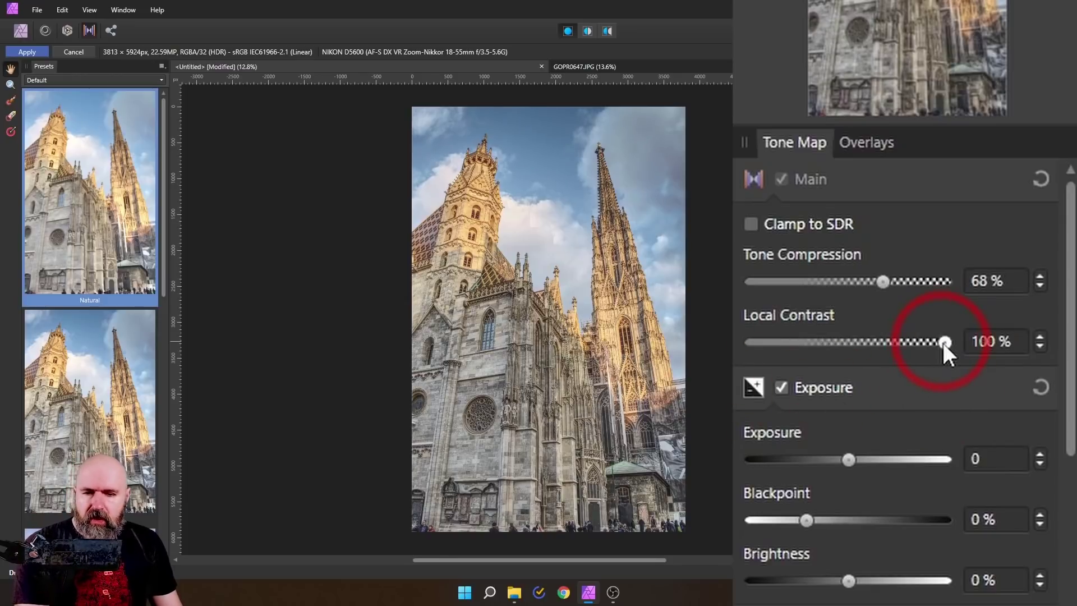
left_click_drag(945, 344, 878, 344)
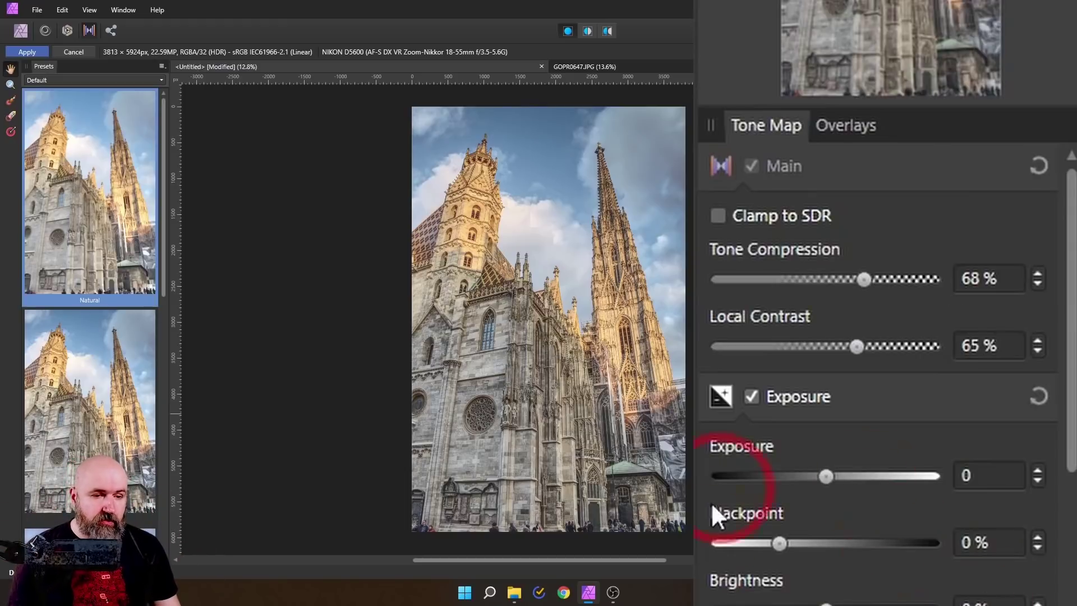
- Review the Tone Map settings and apply the Natural tone mapping to the cathedral
scroll(994, 400, "down", 3)
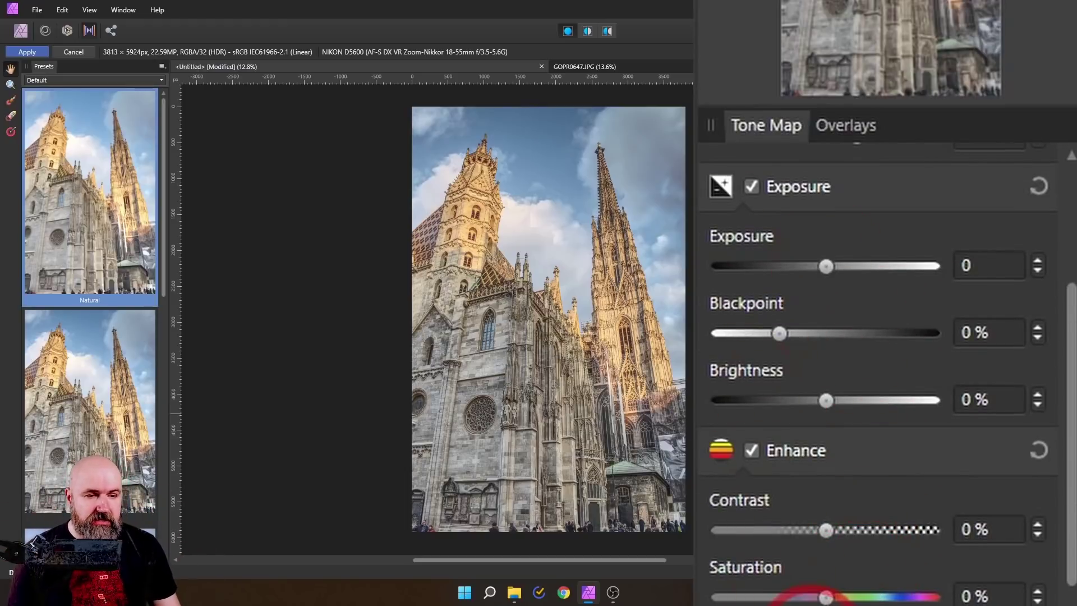
scroll(836, 597, "up", 2)
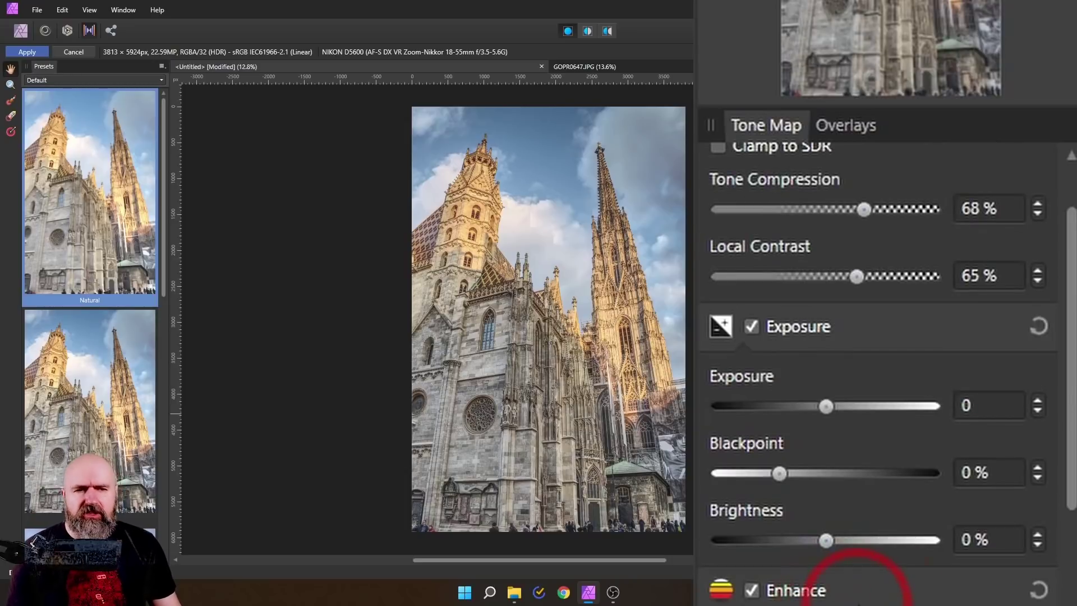
scroll(851, 541, "down", 2)
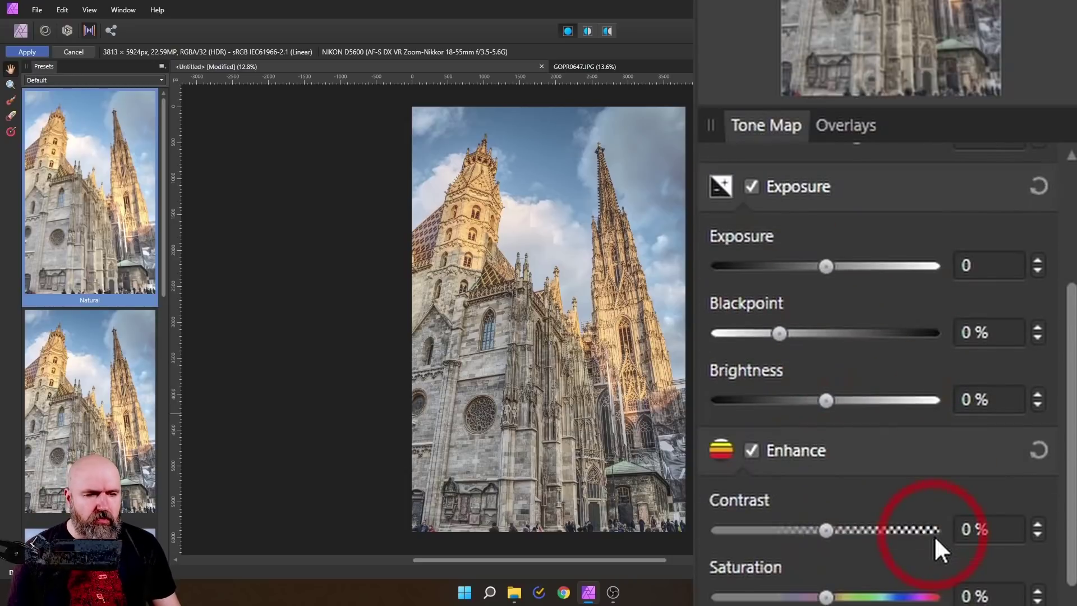
scroll(898, 591, "down", 4)
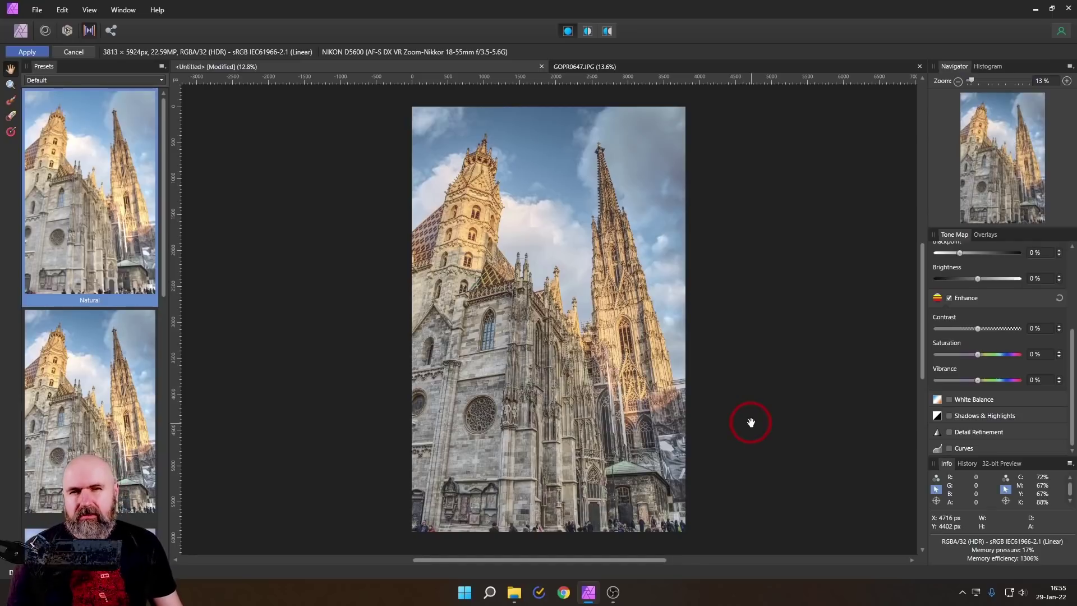
left_click(35, 52)
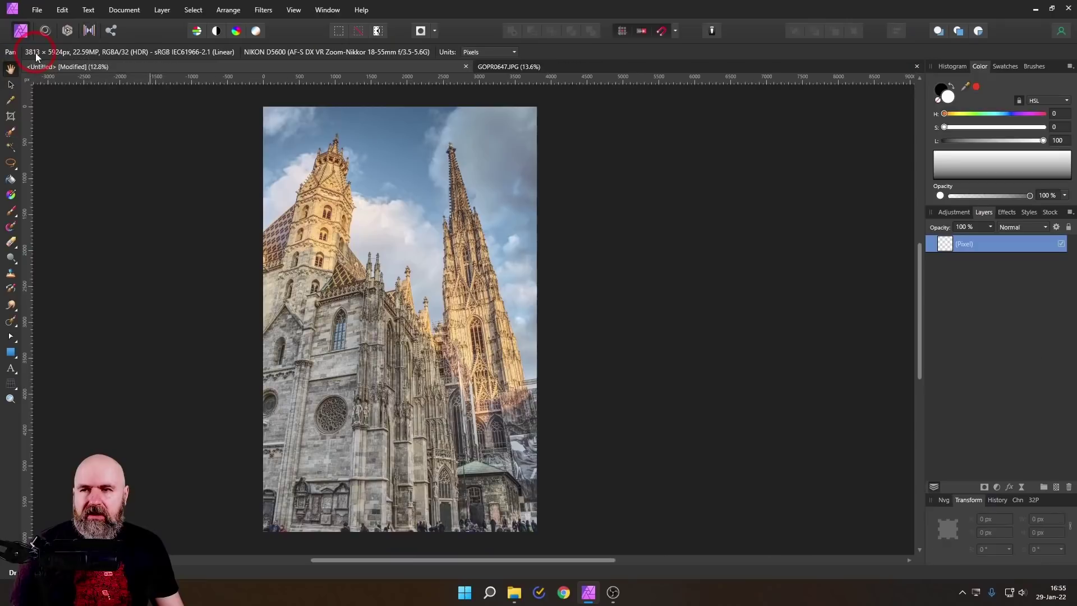
left_click(45, 31)
left_click(452, 319)
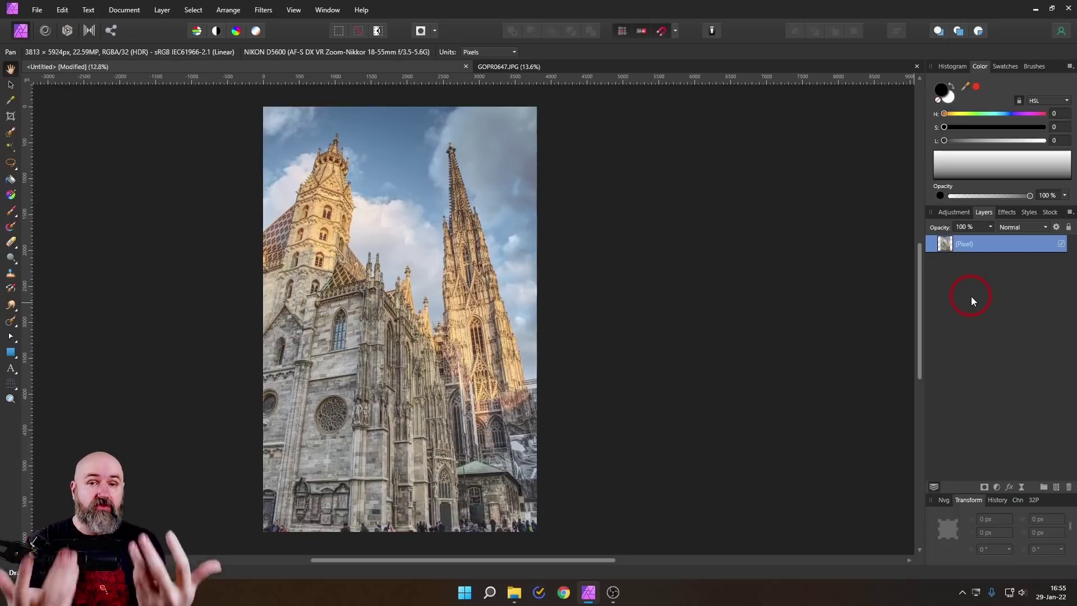
scroll(409, 356, "up", 2)
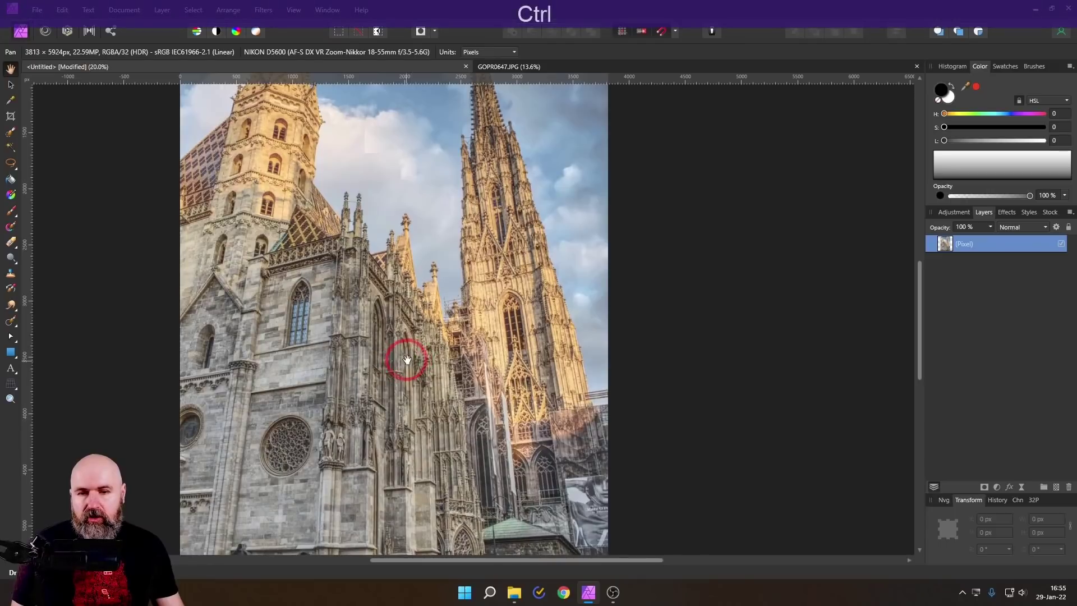
left_click_drag(409, 355, 488, 340)
scroll(532, 346, "down", 1)
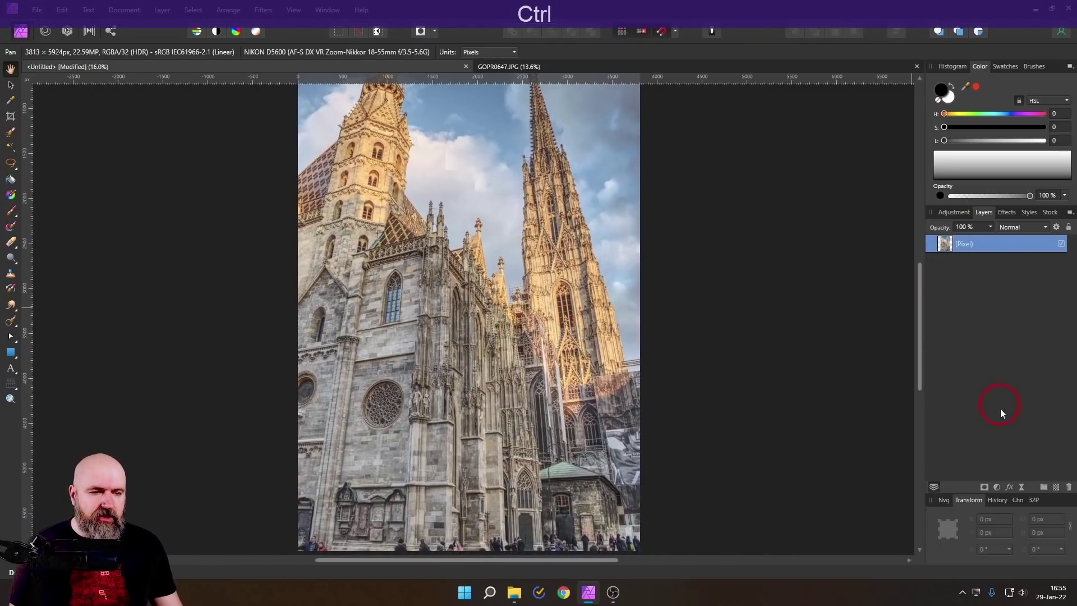
- Add a White Balance adjustment layer and set its warmth to 12%
left_click(997, 488)
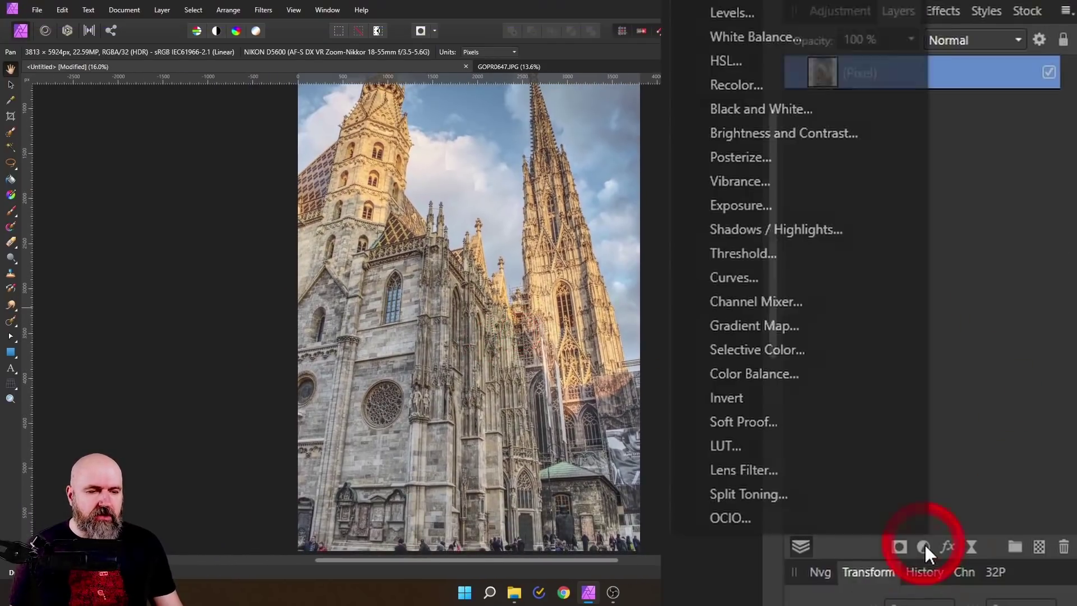
left_click(774, 37)
left_click_drag(798, 451, 767, 450)
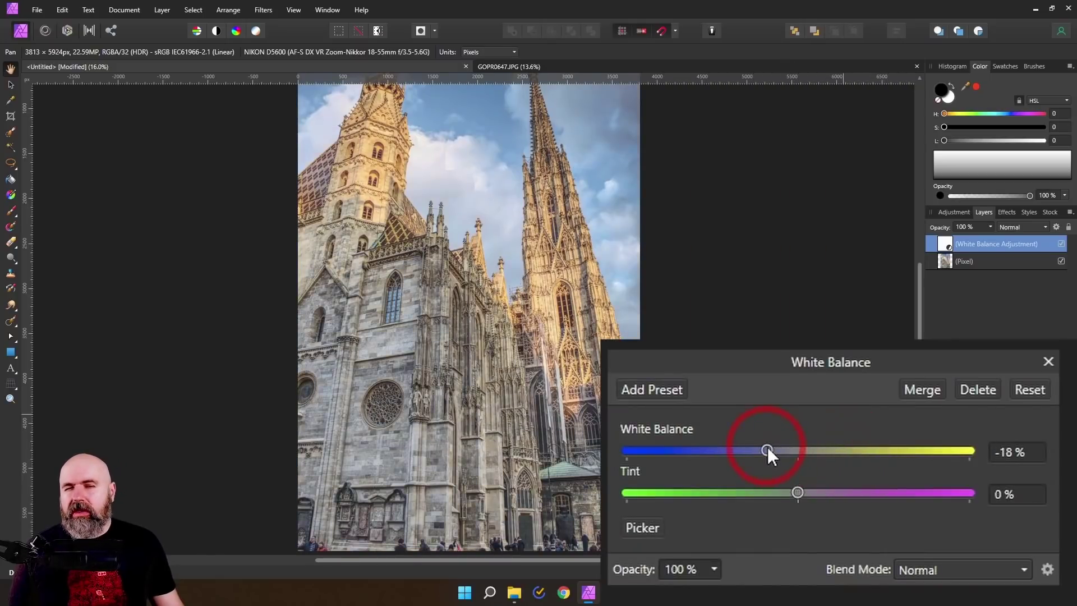
left_click_drag(767, 450, 798, 450)
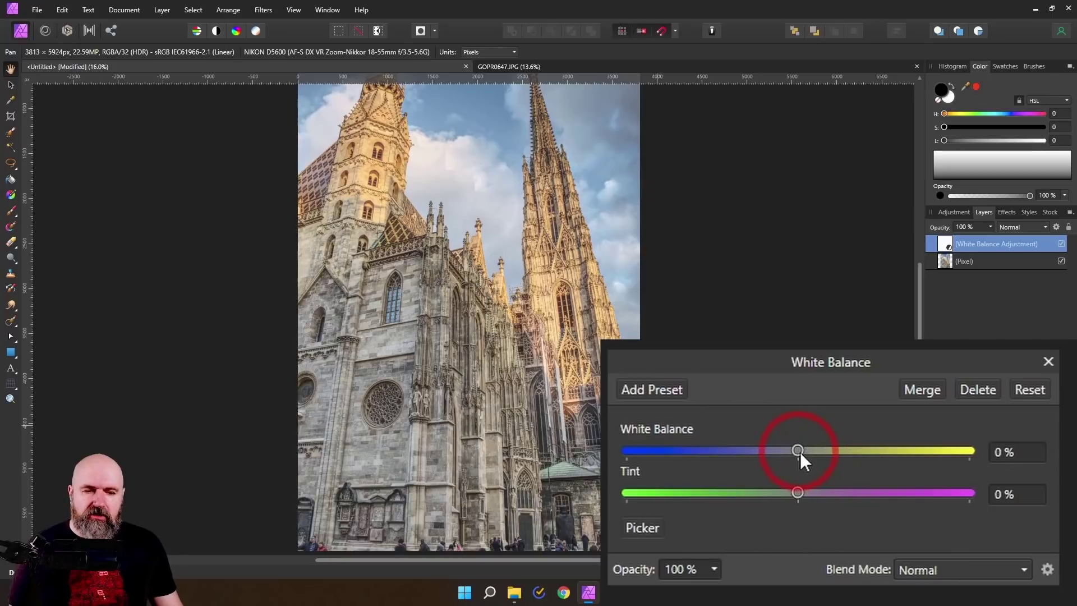
mouse_move(800, 452)
left_mouse_down()
mouse_move(789, 450)
mouse_move(816, 449)
left_mouse_up()
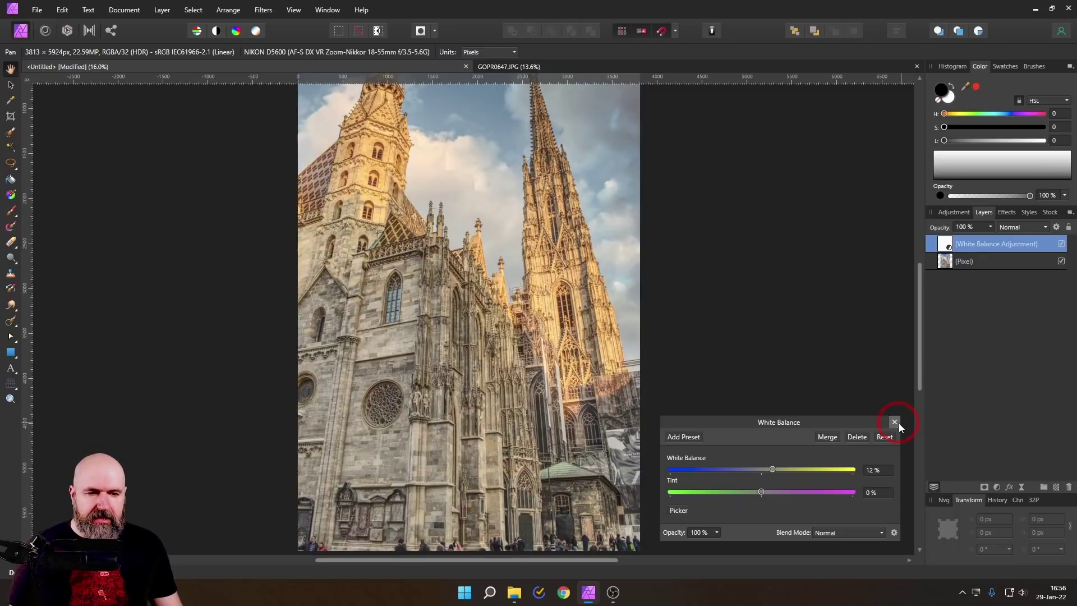
- Invert the White Balance mask and ready the Paint Brush with white
left_click(163, 10)
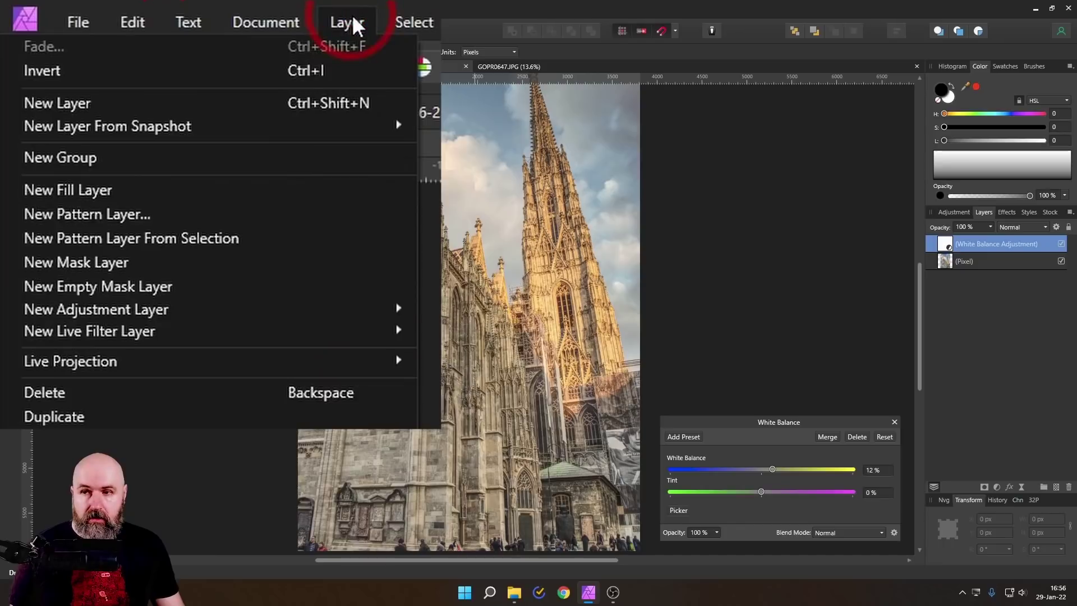
left_click(305, 70)
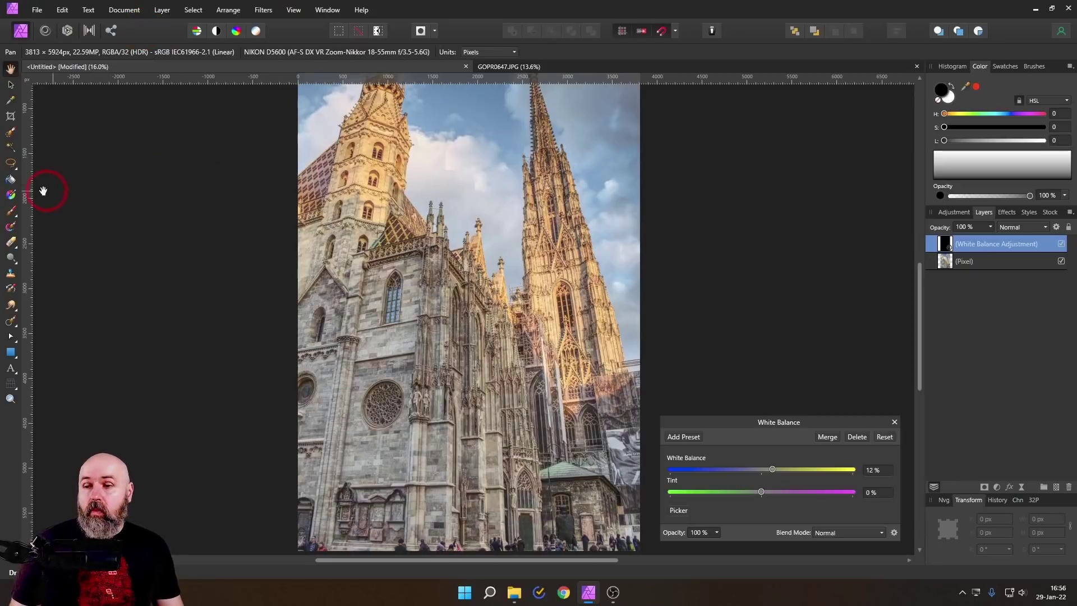
left_click(11, 212)
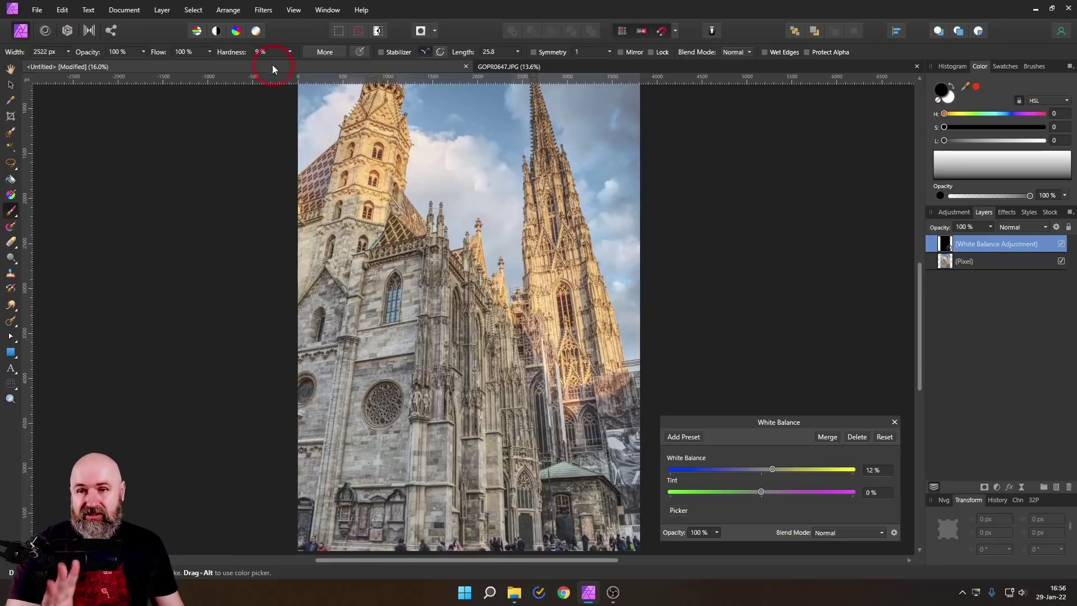
key("x")
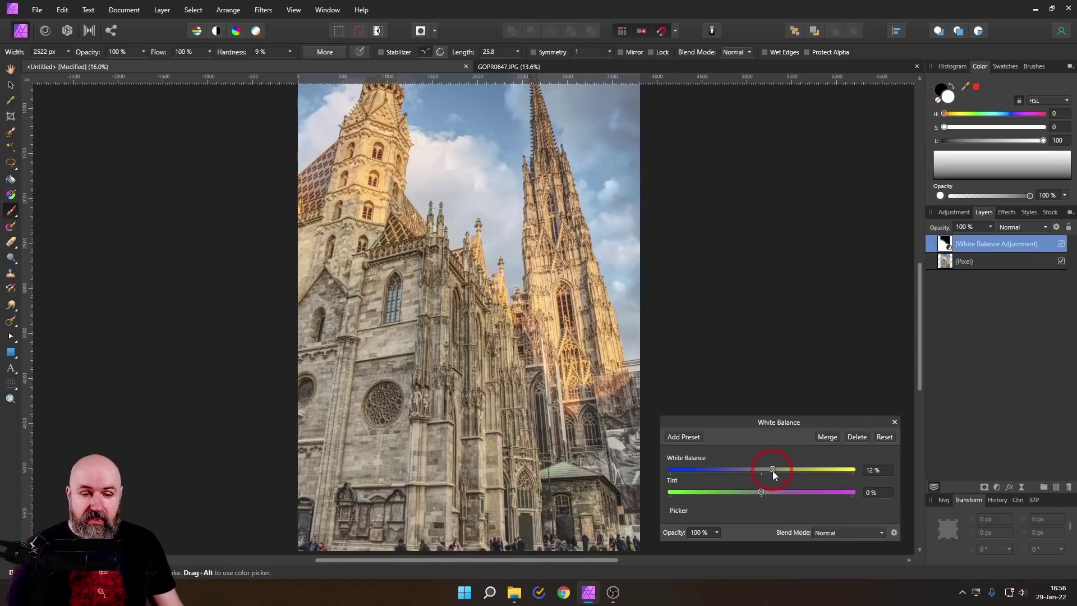
- Raise the masked White Balance warmth to 50%
mouse_move(772, 469)
left_mouse_down()
mouse_move(786, 469)
mouse_move(749, 469)
mouse_move(783, 470)
left_mouse_up()
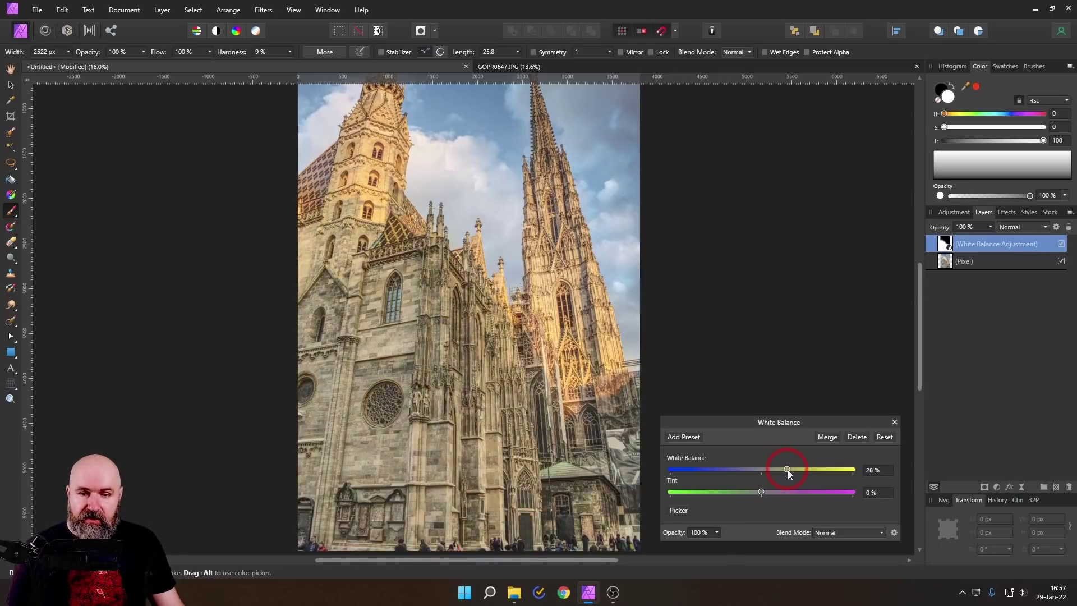
key("ctrl+KP_0")
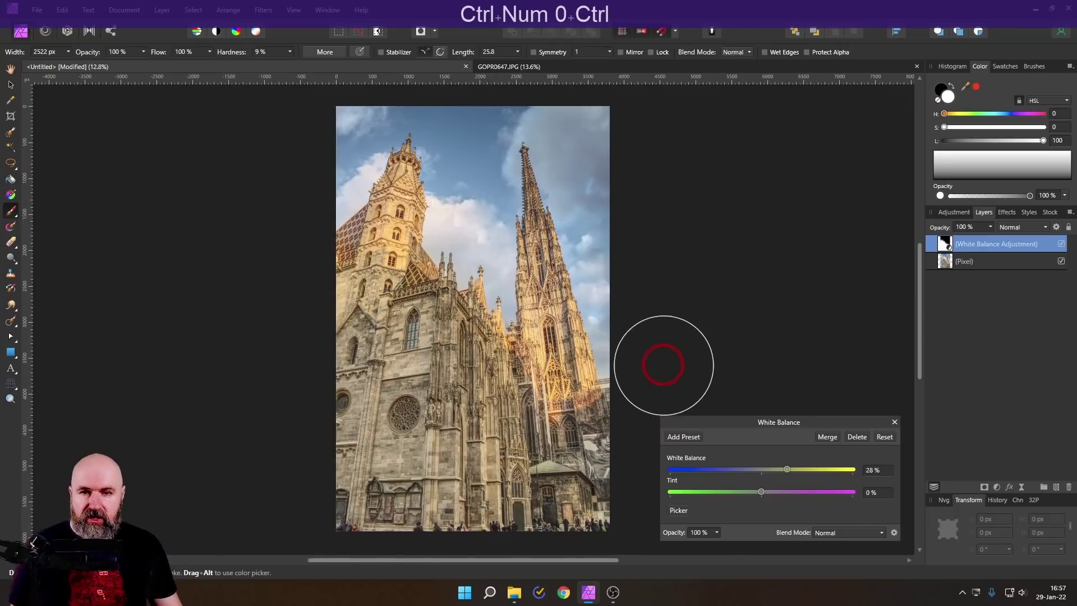
scroll(665, 365, "up", 1)
scroll(665, 364, "down", 1)
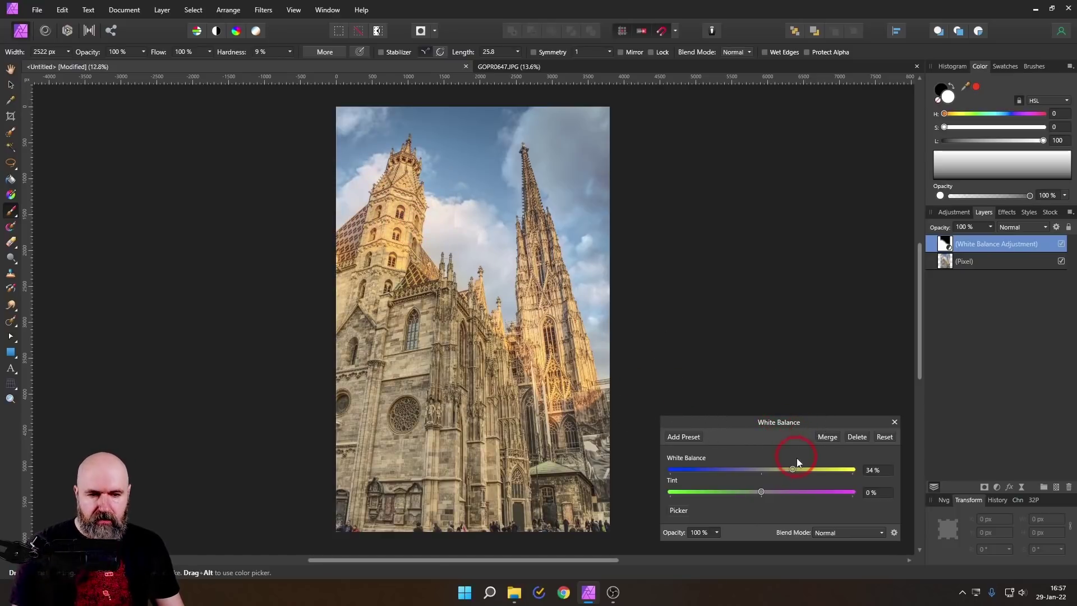
left_click_drag(793, 470, 807, 472)
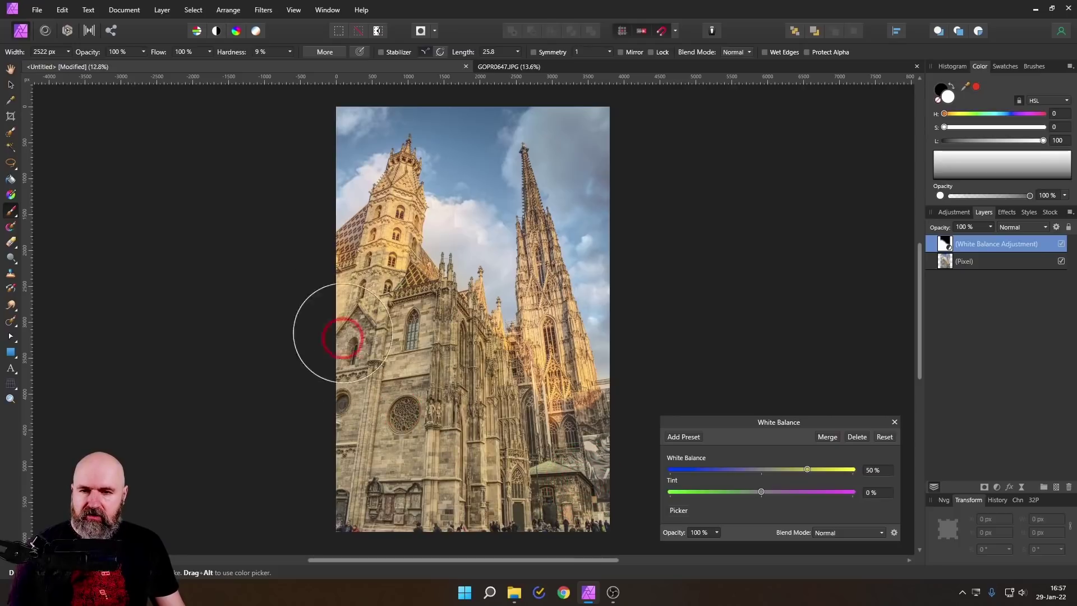
- Add a second White Balance layer cooling the photo to -18%, then compare with both hidden
left_click(895, 422)
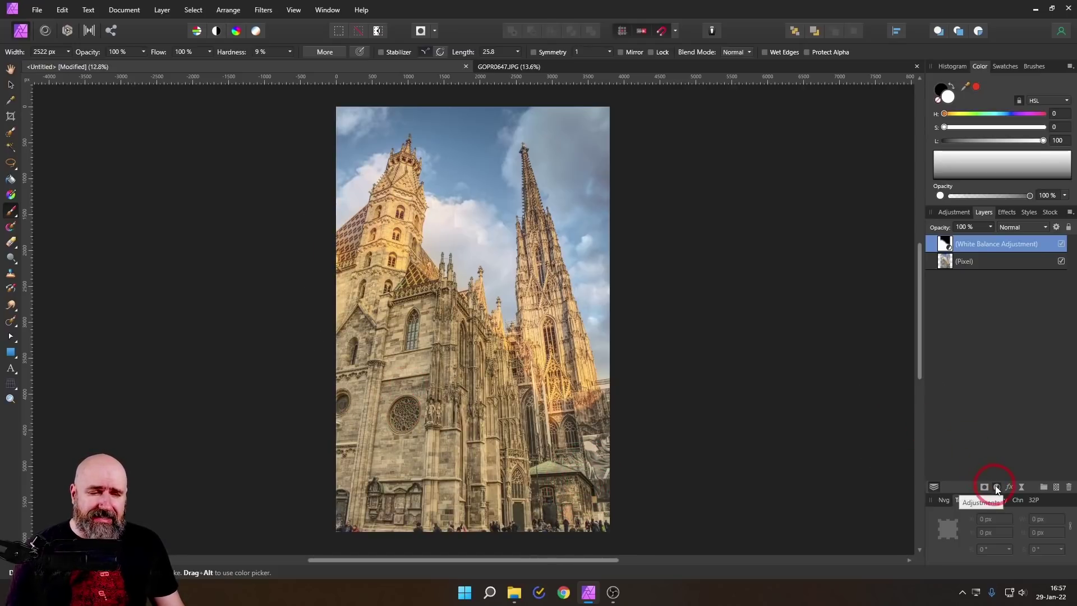
left_click(997, 487)
left_click(933, 225)
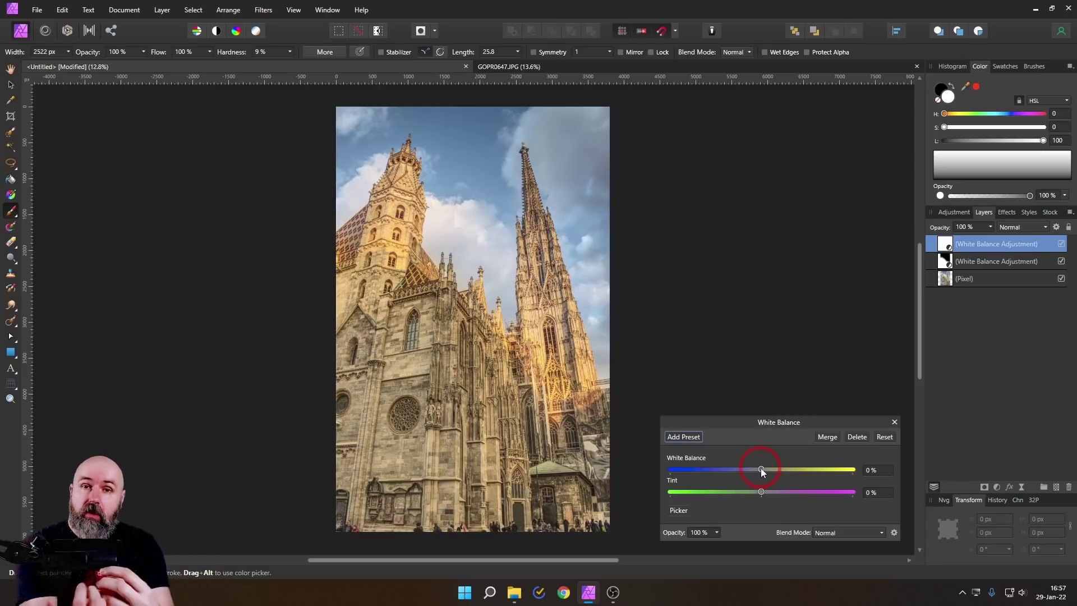
left_click_drag(761, 468, 745, 468)
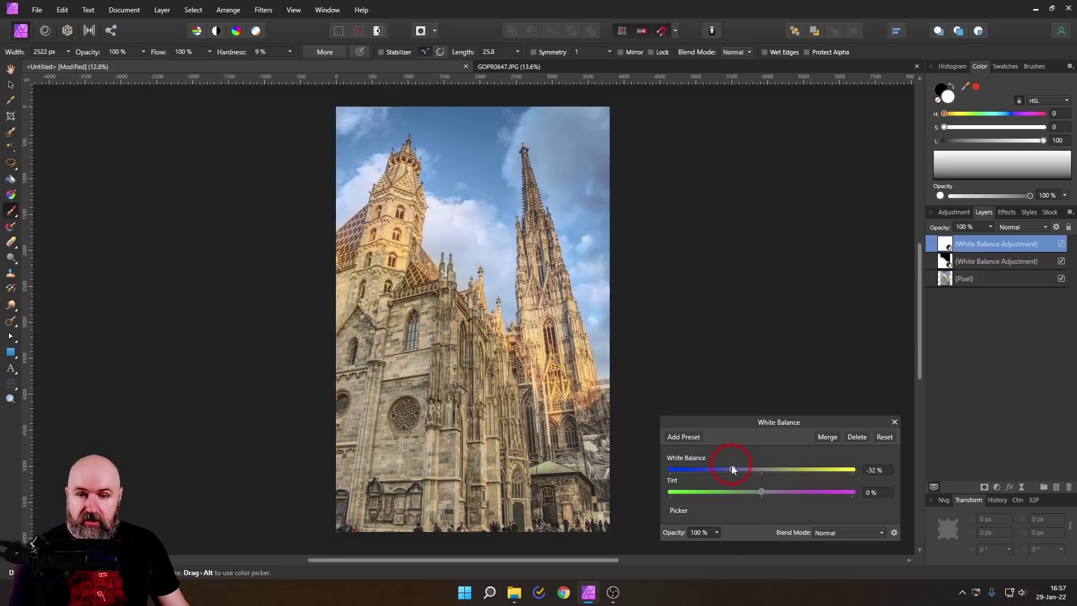
left_click(899, 424)
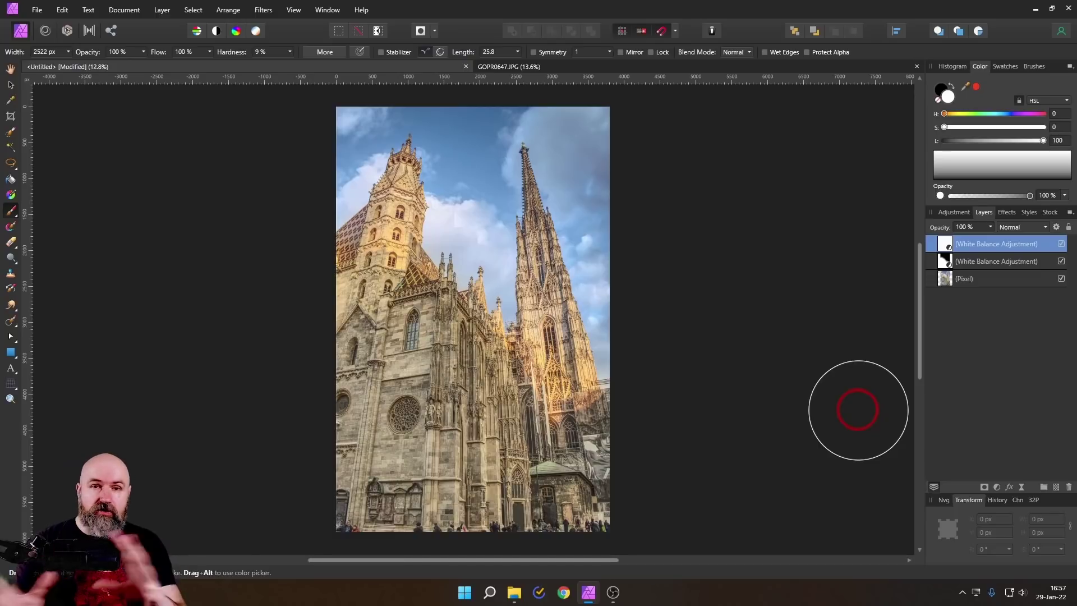
left_click(991, 262, "shift")
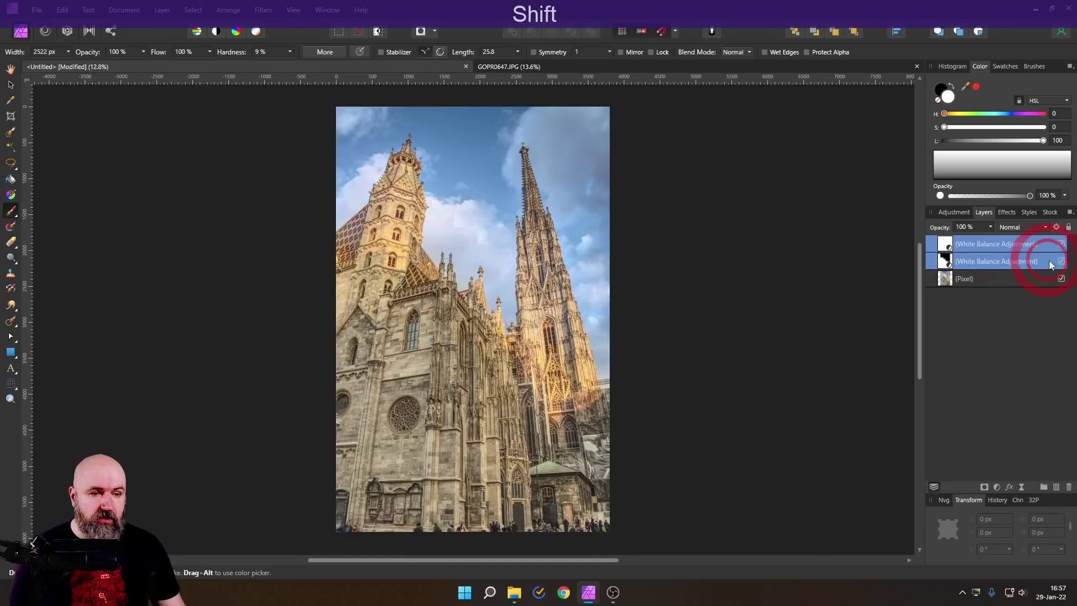
left_click(1060, 262)
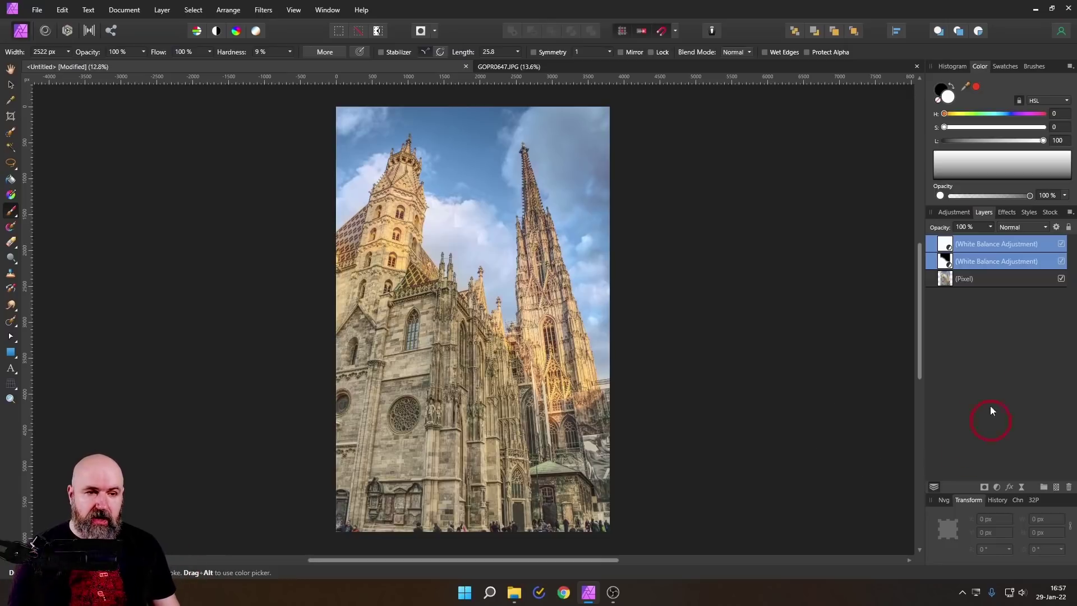
- Set the lower White Balance layer to 64% warmth and switch to GOPR0647.JPG
left_click(944, 258)
double_click(944, 260)
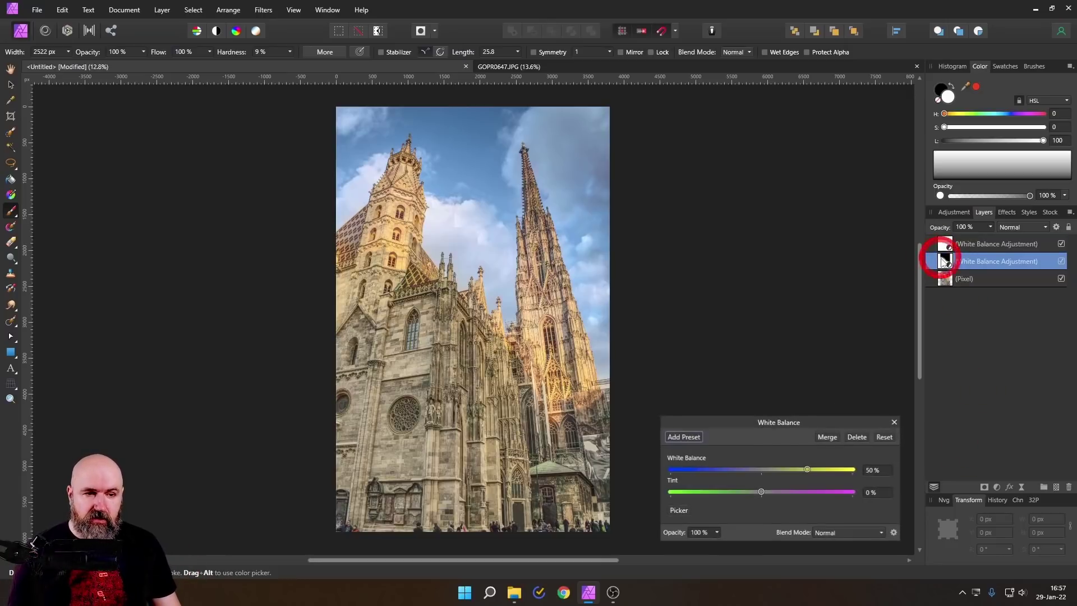
left_click(808, 470)
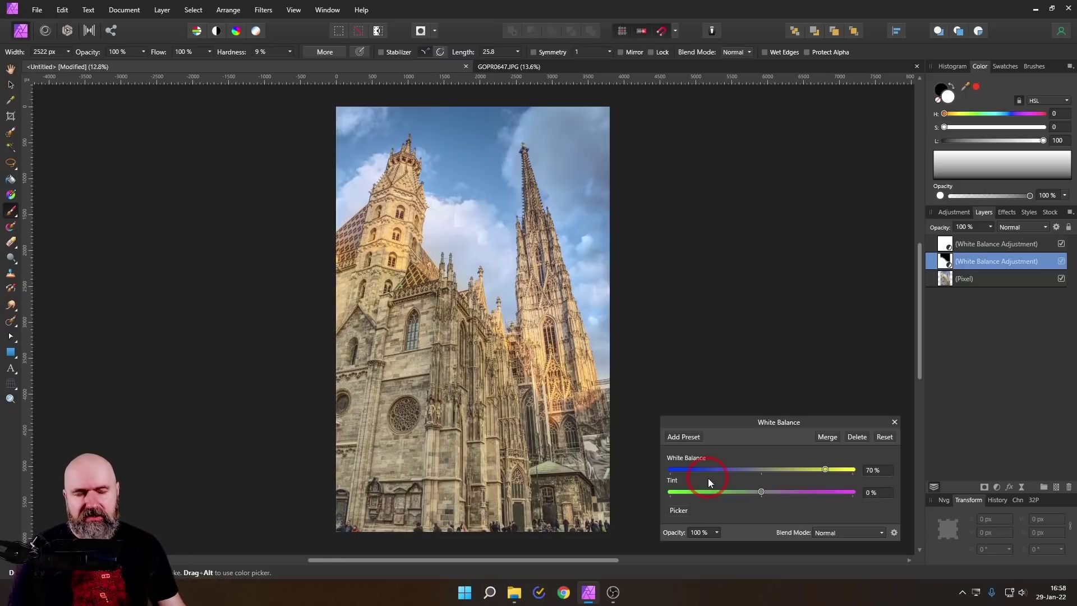
left_click_drag(828, 471, 821, 471)
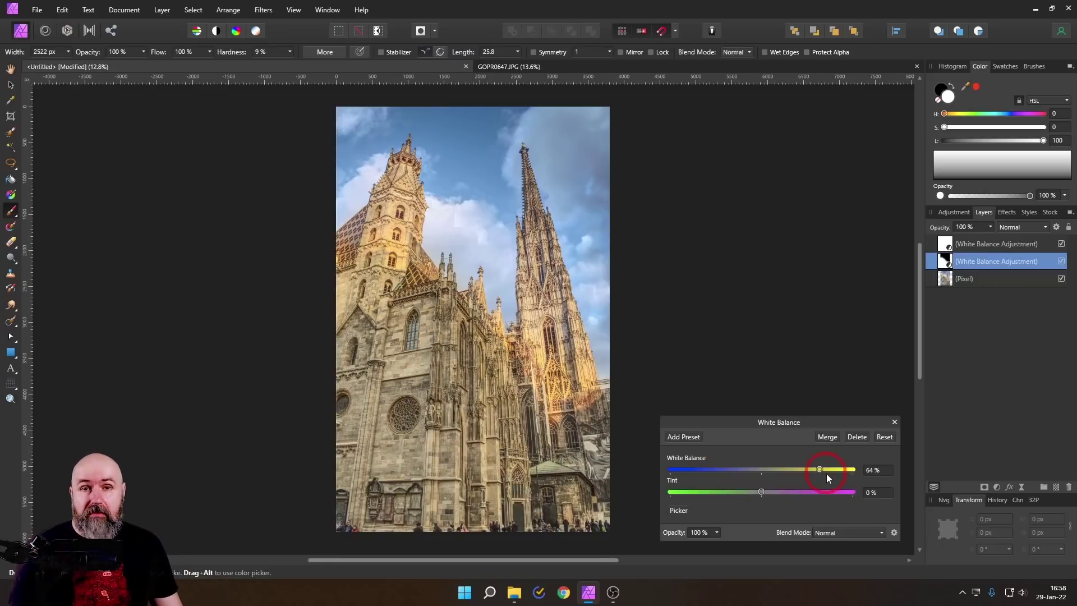
left_click(894, 422)
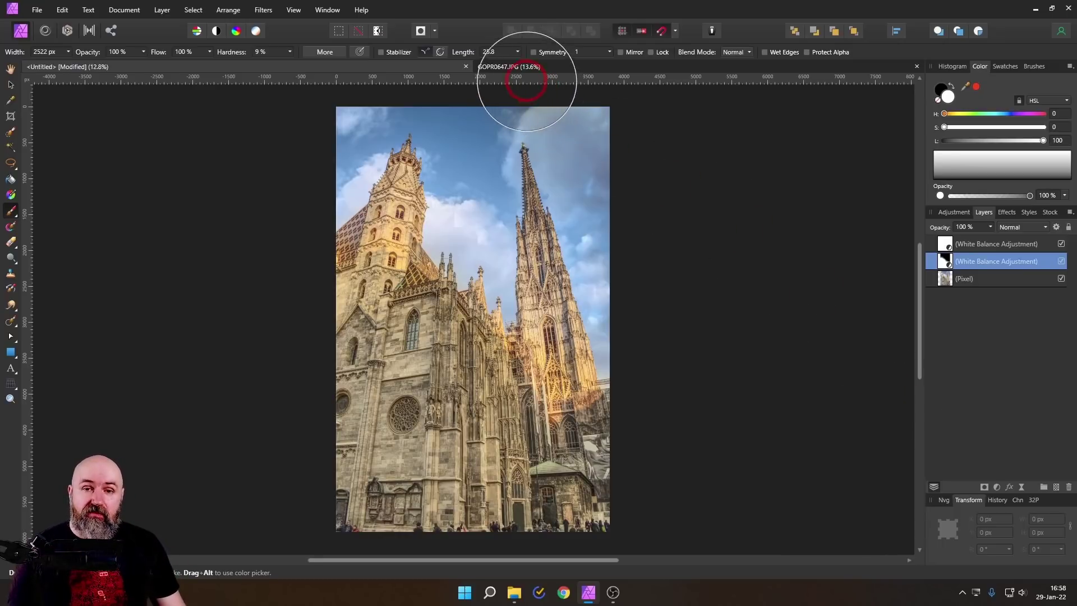
left_click(521, 66)
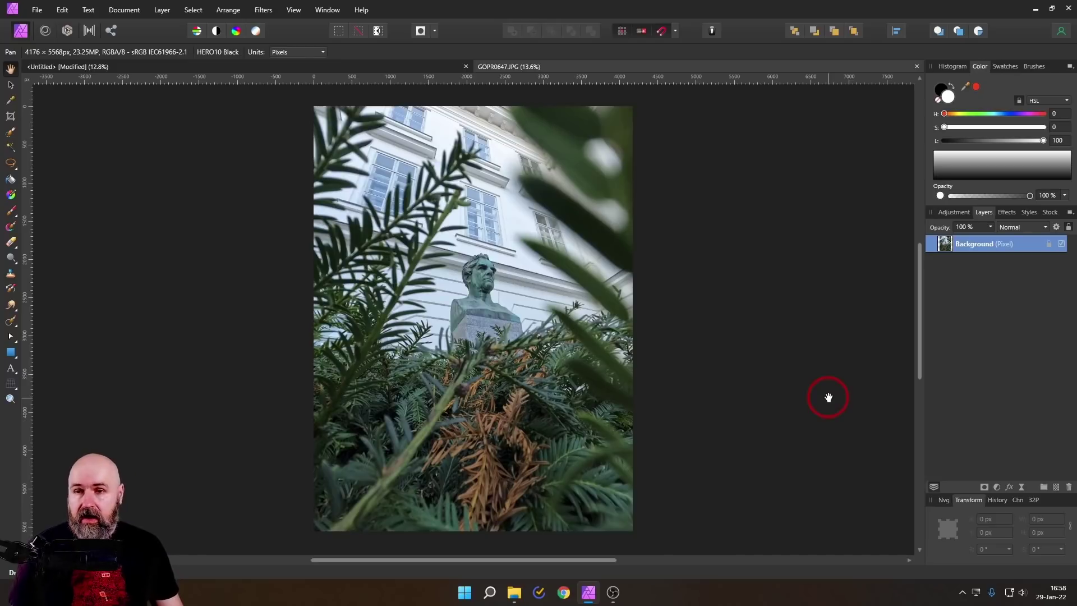
- Bring the GOPR0647.JPG bust photo into the Tone Mapping Persona and drop Tone Compression from 100% to 0%
left_click(89, 31)
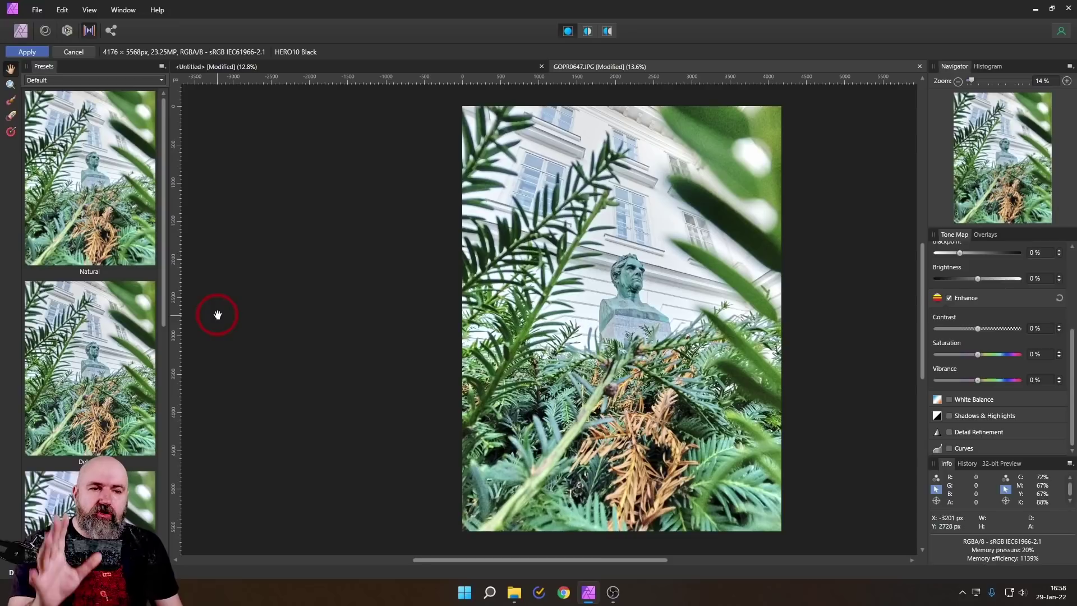
scroll(218, 314, "up", 2)
scroll(977, 326, "up", 3)
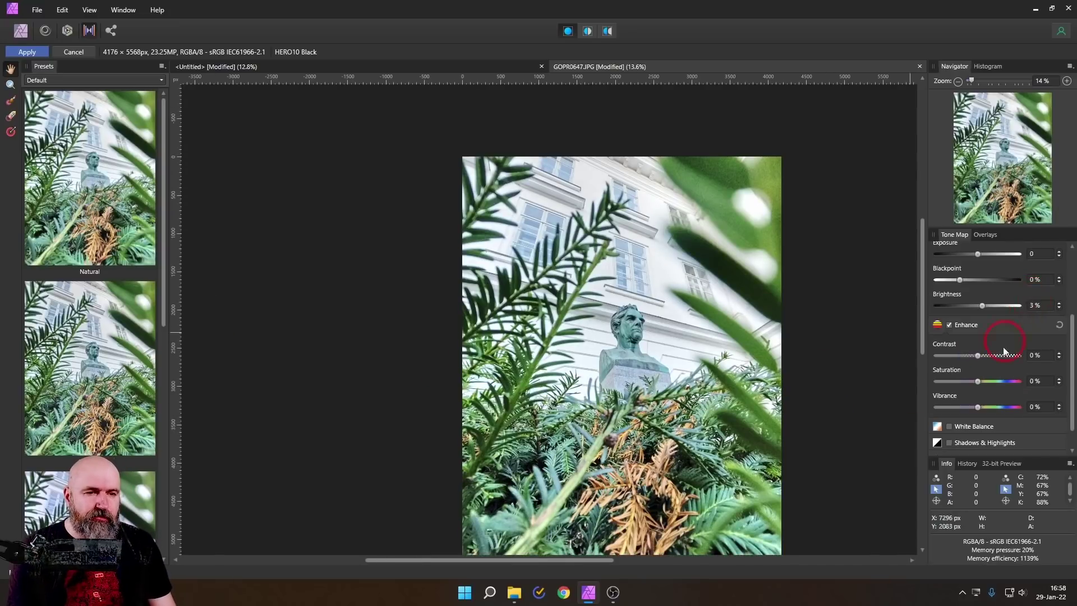
key("ctrl")
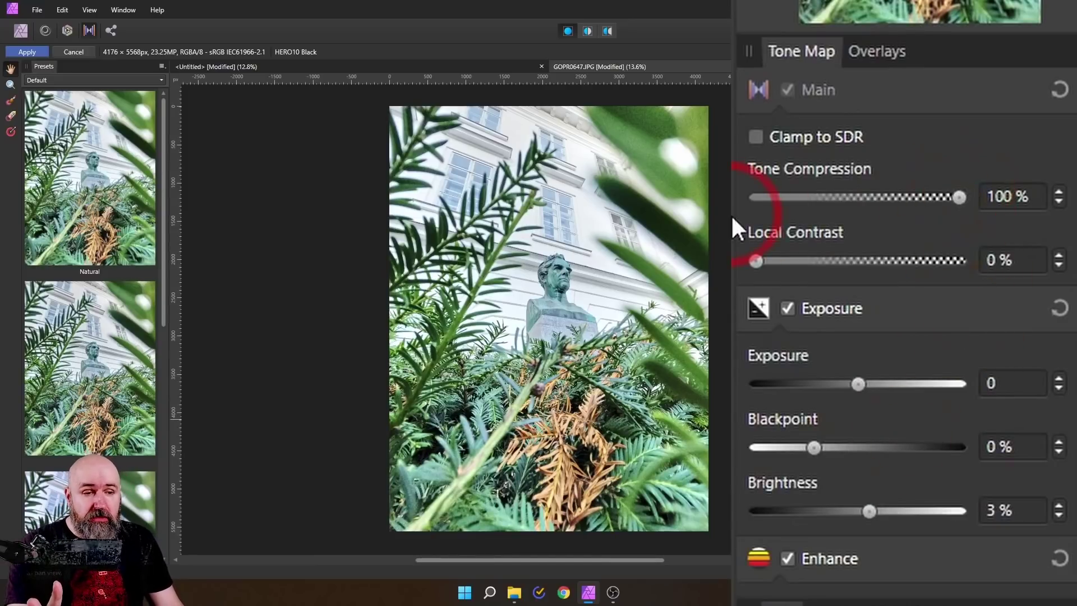
left_click_drag(959, 196, 756, 197)
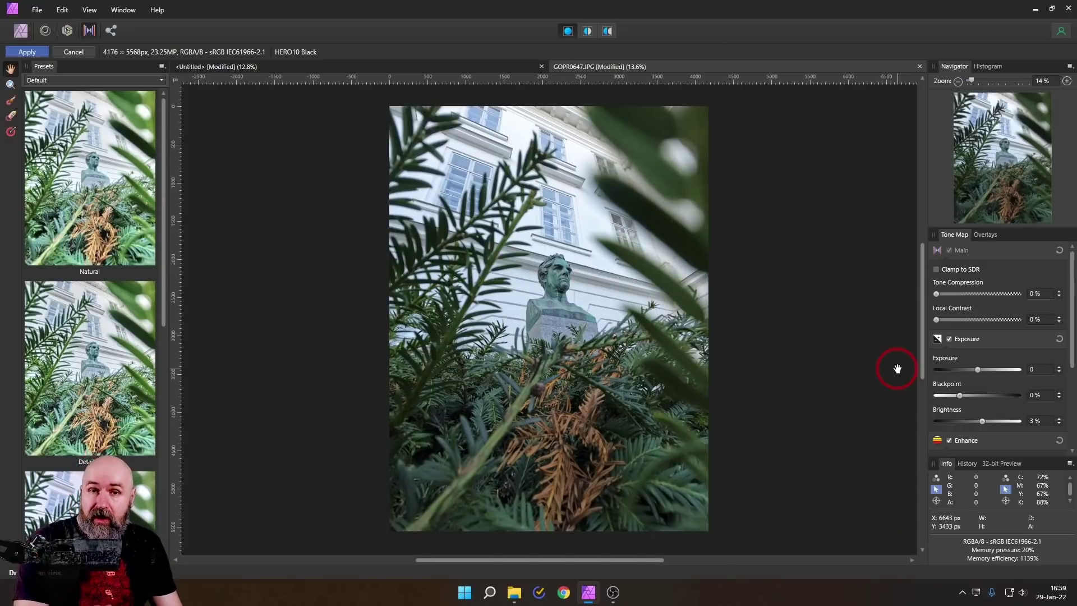
- With a before/after split view, try Local Contrast amounts on the statue and settle on 31%
key("ctrl+alt+s")
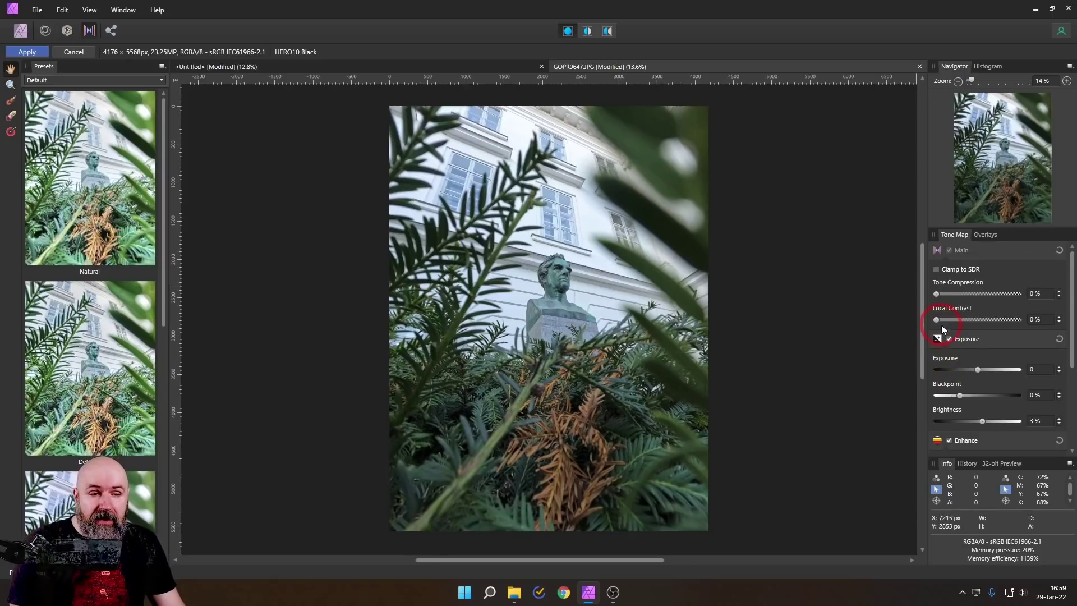
left_click_drag(941, 323, 961, 318)
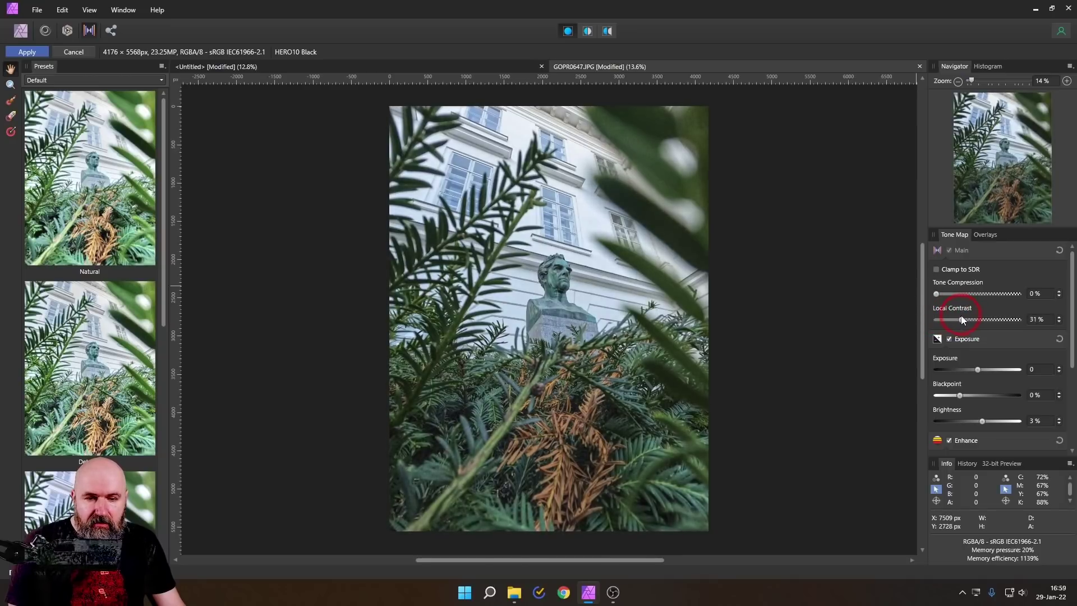
scroll(629, 449, "up", 3)
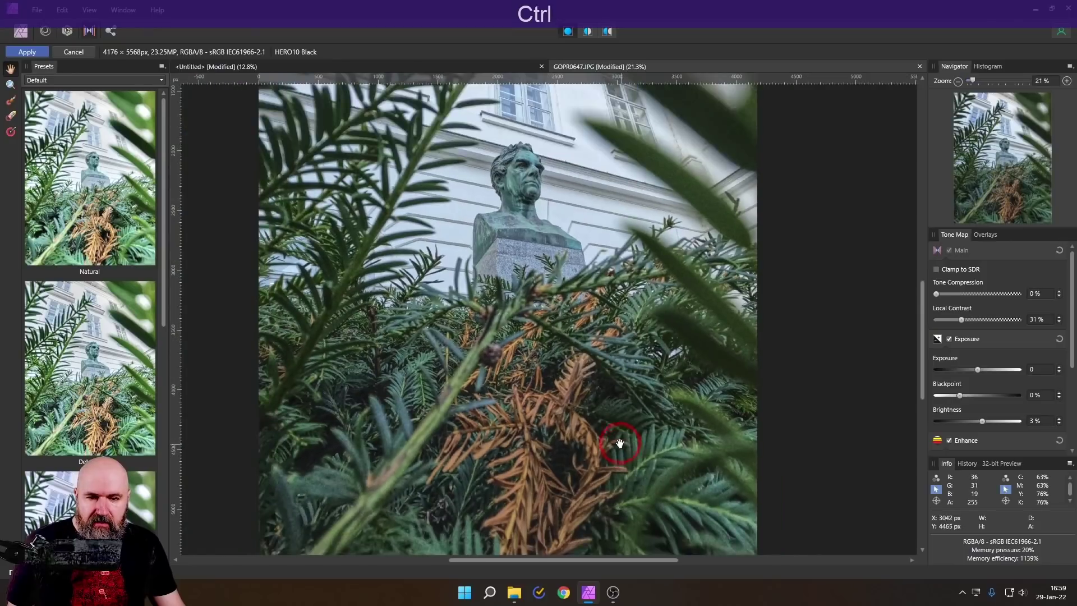
scroll(648, 424, "up", 1)
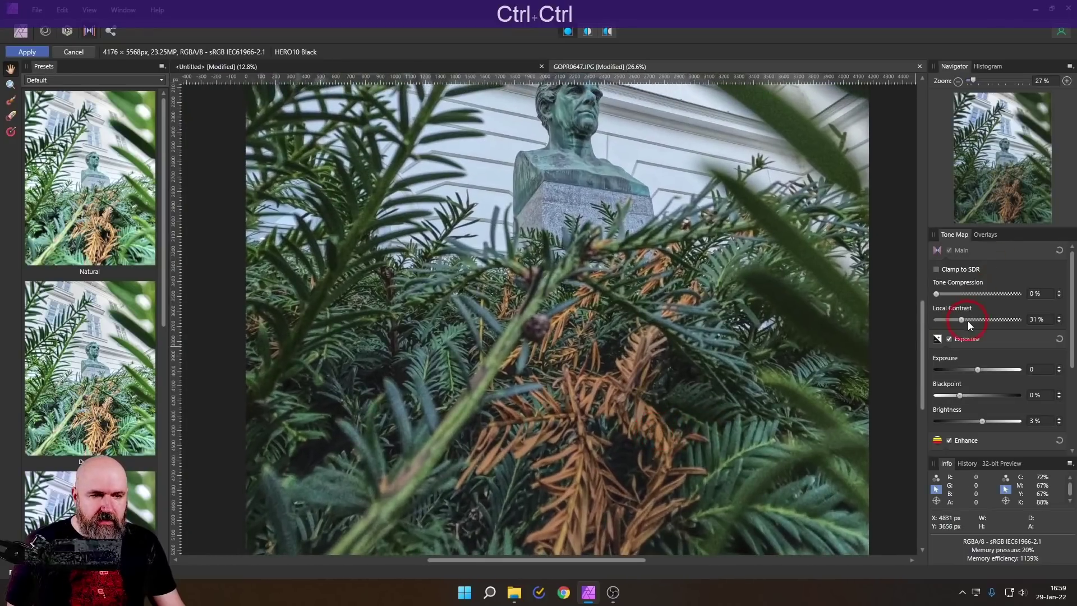
mouse_move(962, 321)
left_mouse_down()
mouse_move(926, 320)
mouse_move(966, 320)
left_mouse_up()
left_click_drag(637, 228, 665, 385)
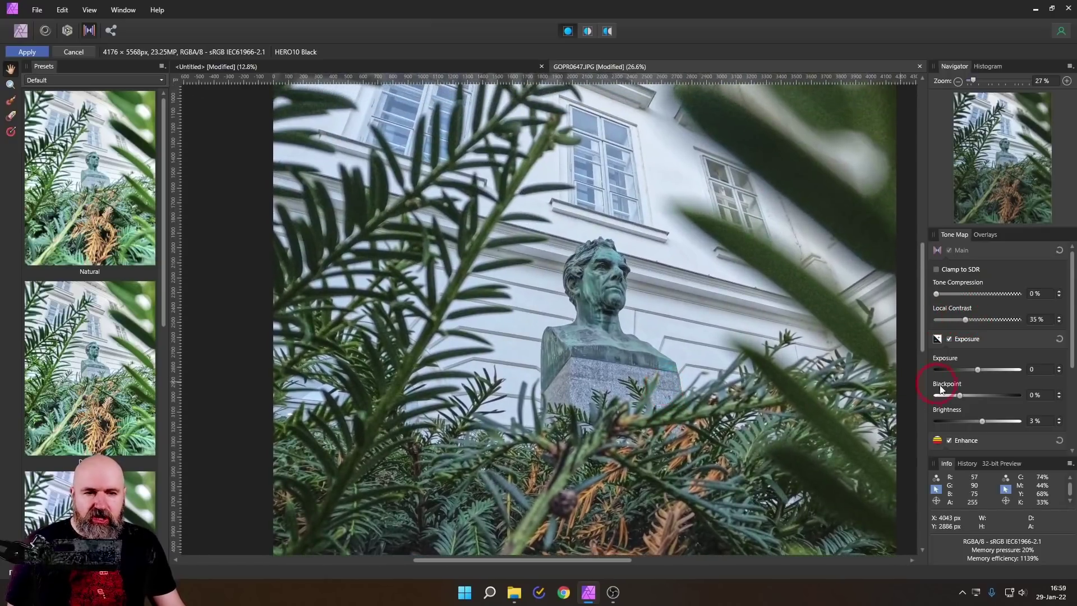
mouse_move(968, 323)
left_mouse_down()
mouse_move(936, 320)
mouse_move(968, 324)
left_mouse_up()
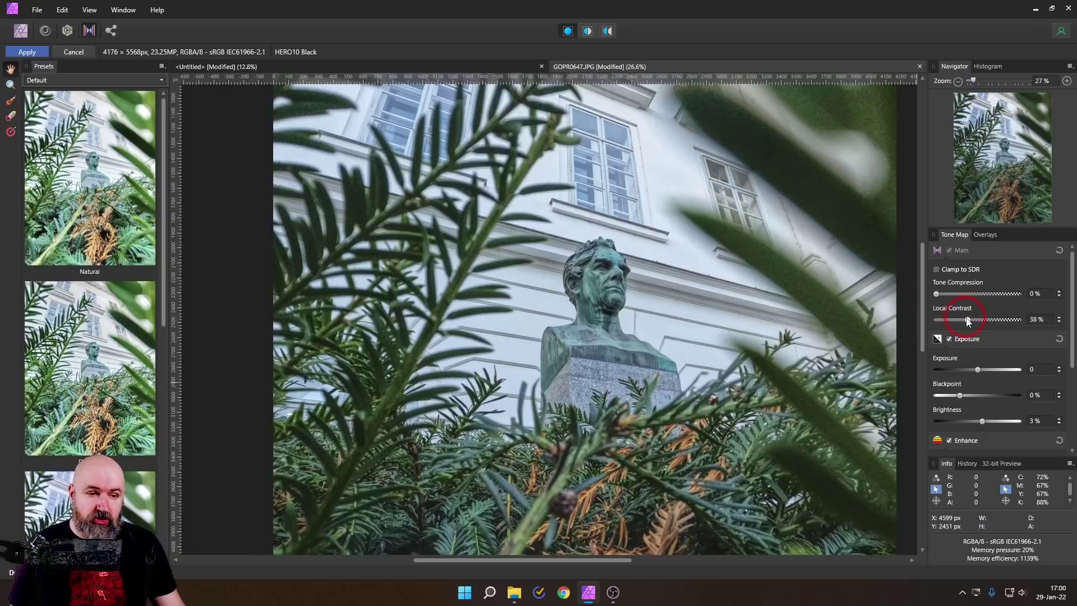
mouse_move(966, 317)
left_mouse_down()
mouse_move(928, 315)
mouse_move(971, 319)
left_mouse_up()
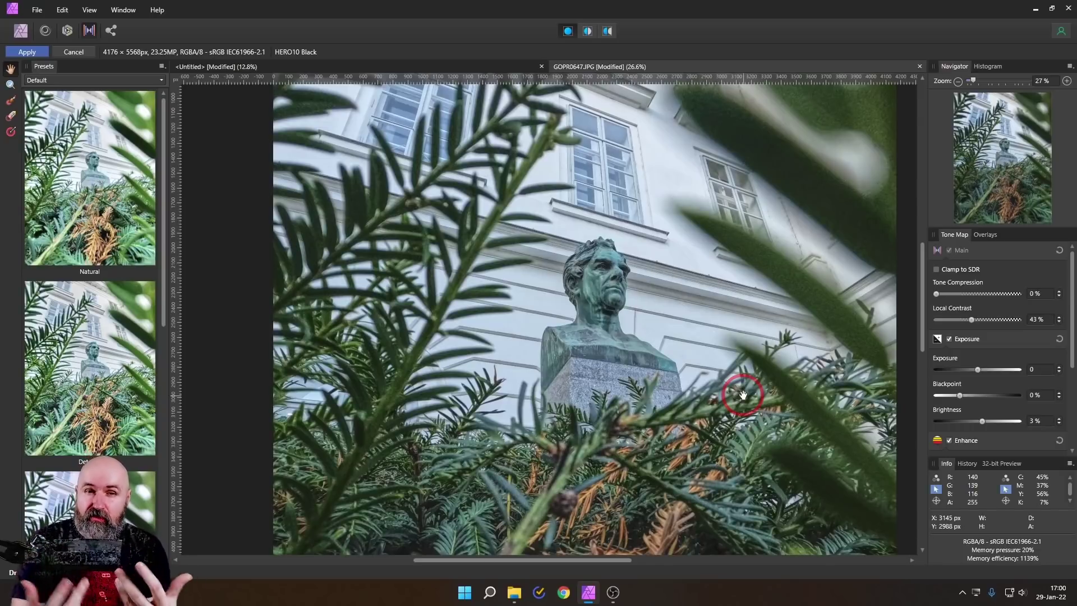
scroll(743, 394, "down", 3)
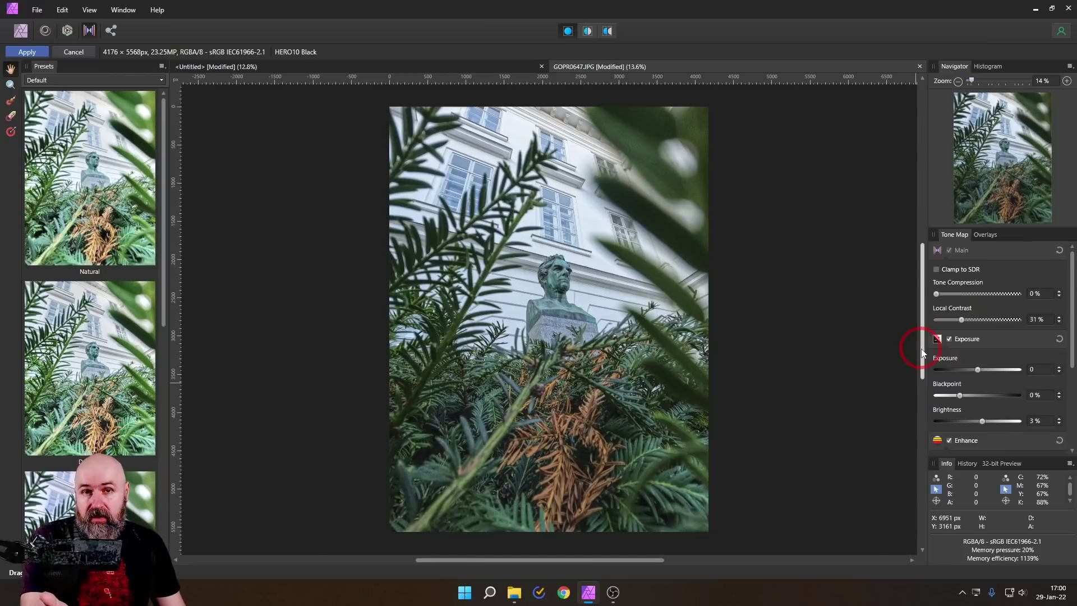
- Apply the tone mapping, select the Background layer, and briefly check the Filters menu
left_click(28, 53)
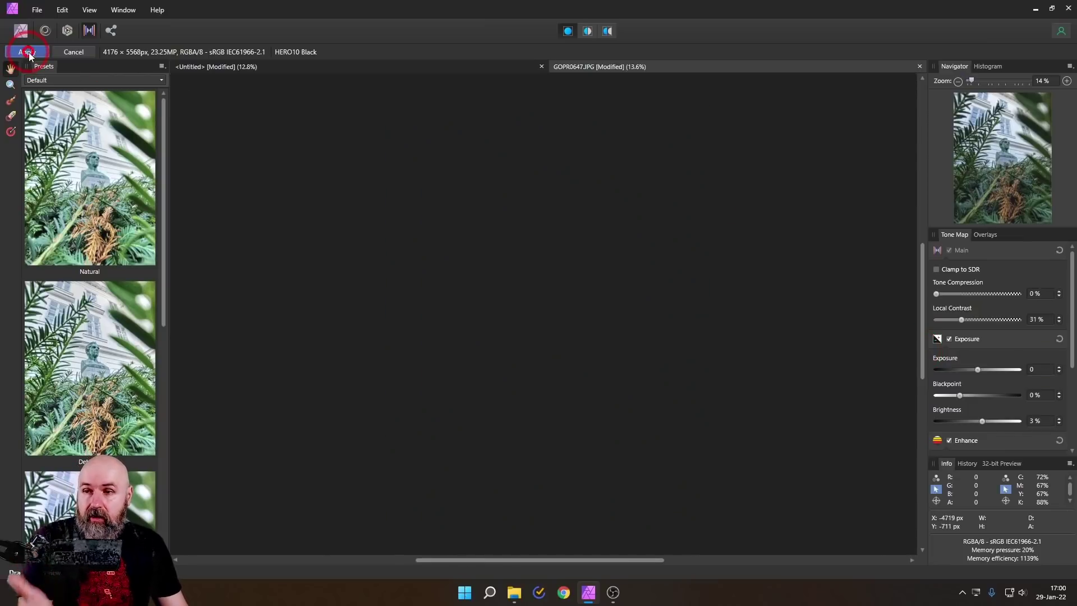
left_click(964, 255)
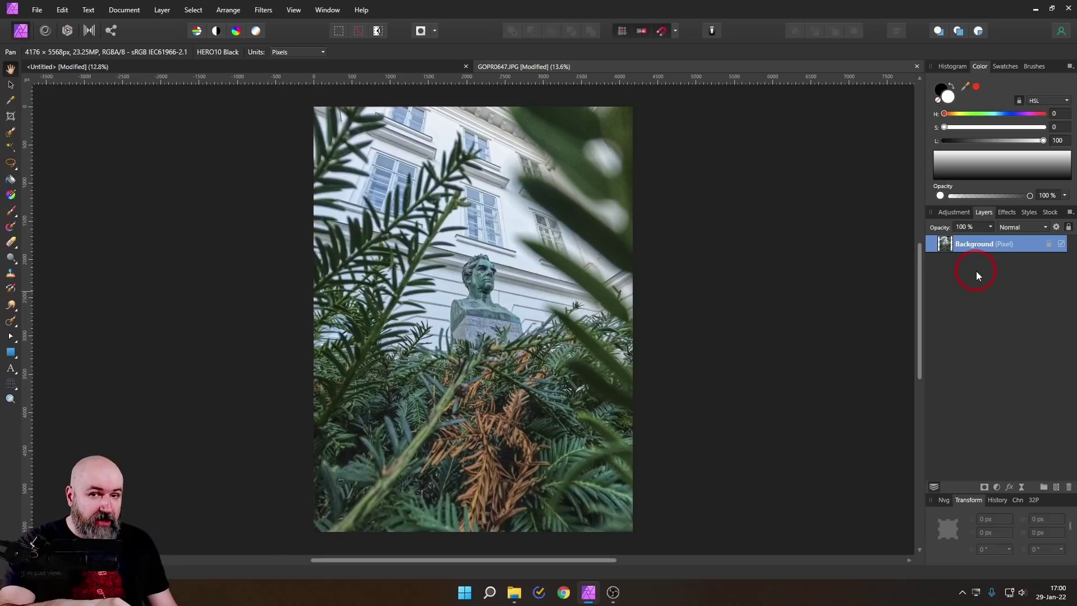
left_click(263, 10)
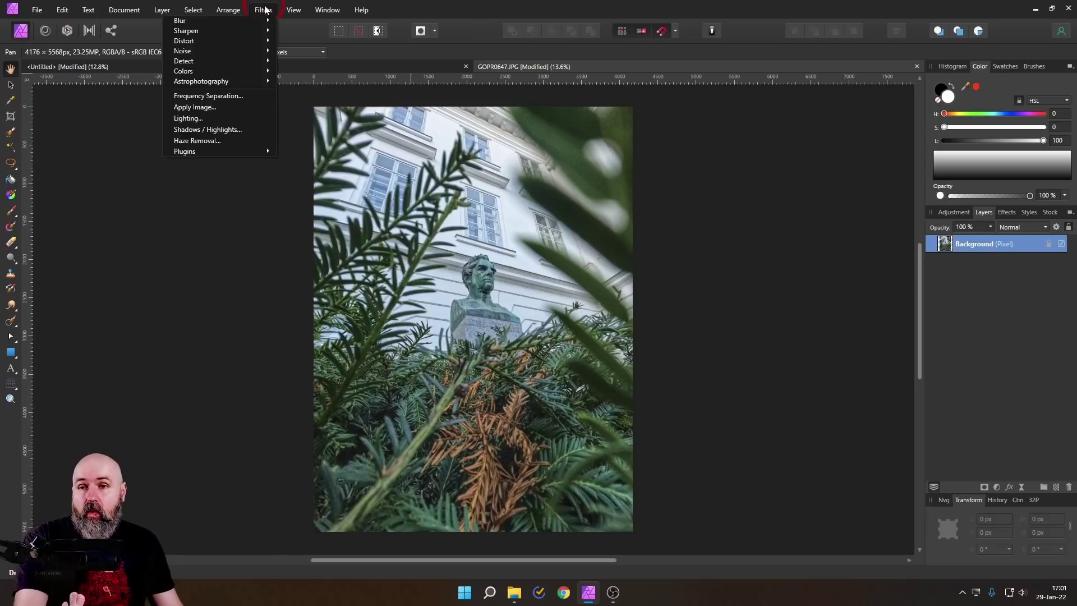
left_click(274, 8)
left_click(704, 335)
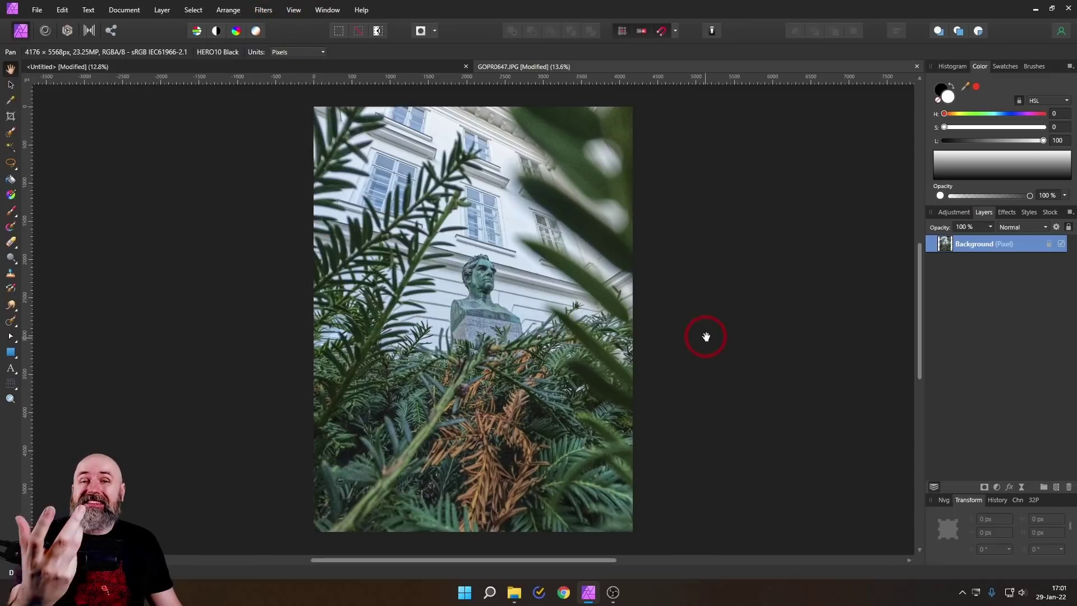